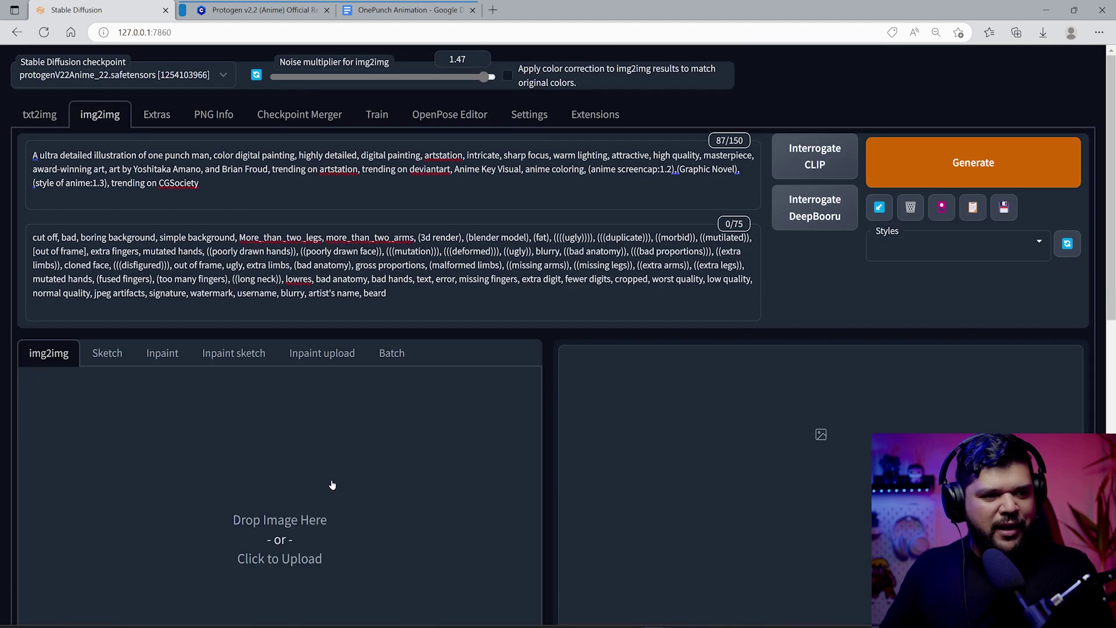
# Play the opening of the One Punch Video in Media Player, then minimize it
pyautogui.moveTo(720, 624)
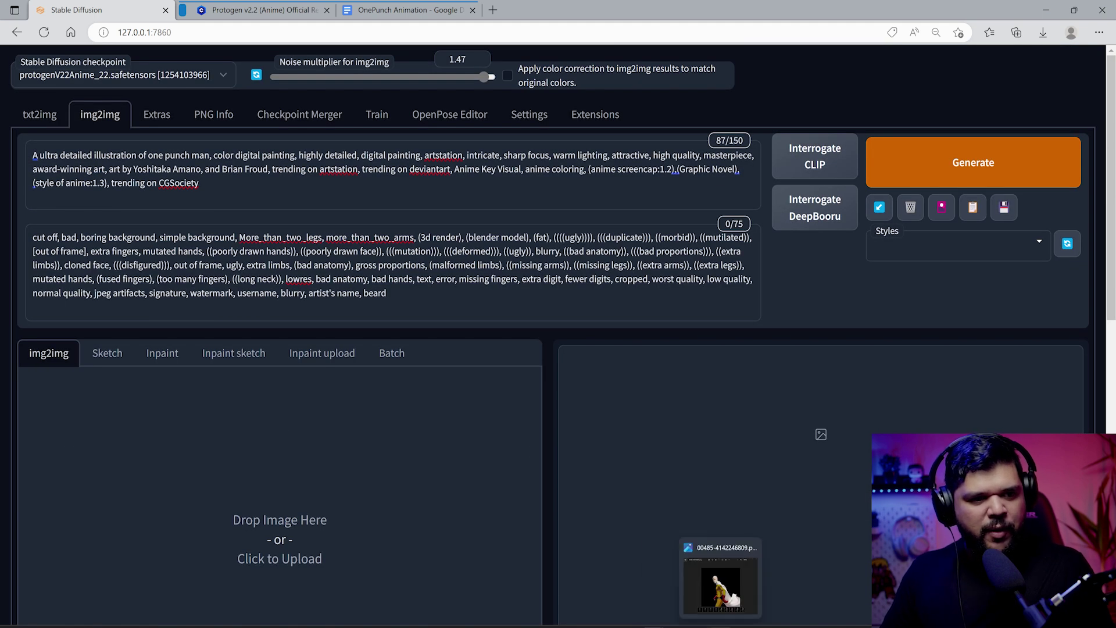
pyautogui.scroll(-10, 274, 349)
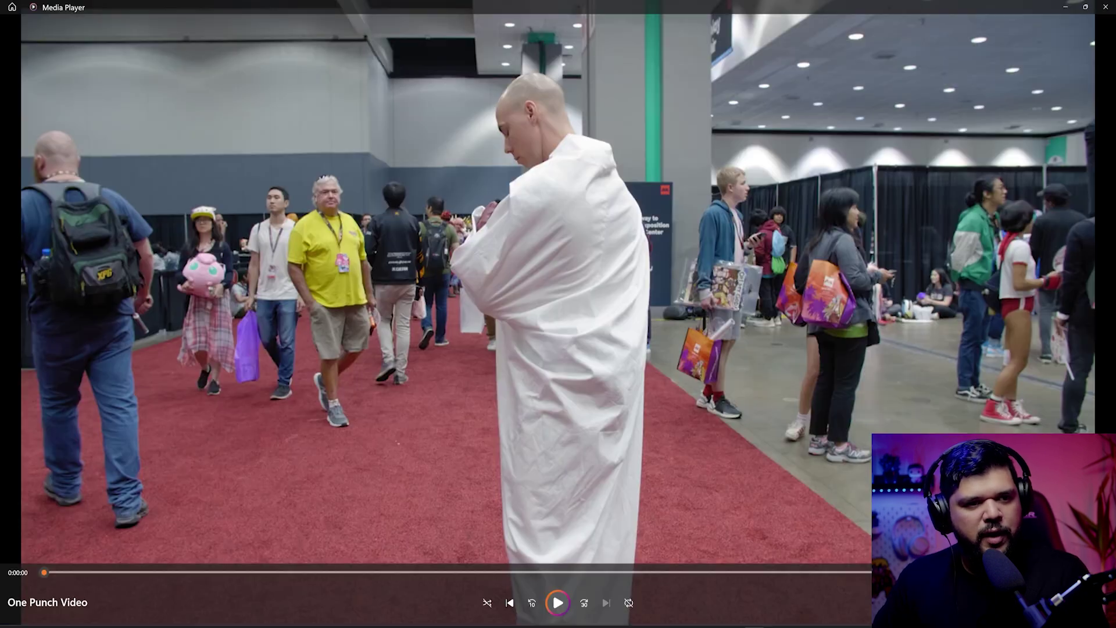
pyautogui.click(556, 602)
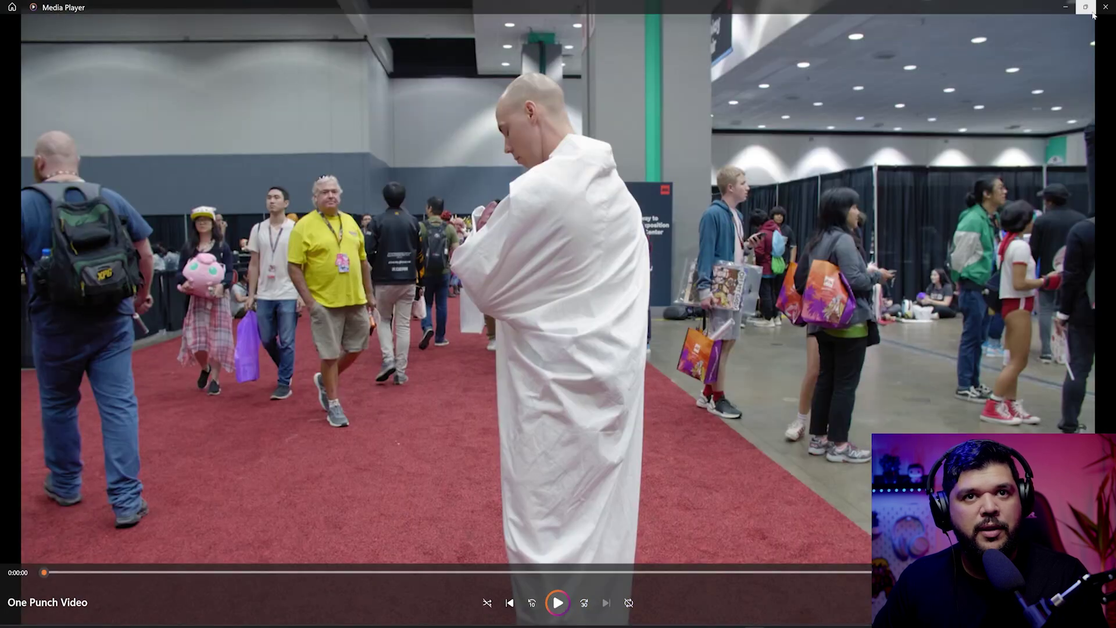
pyautogui.click(1105, 7)
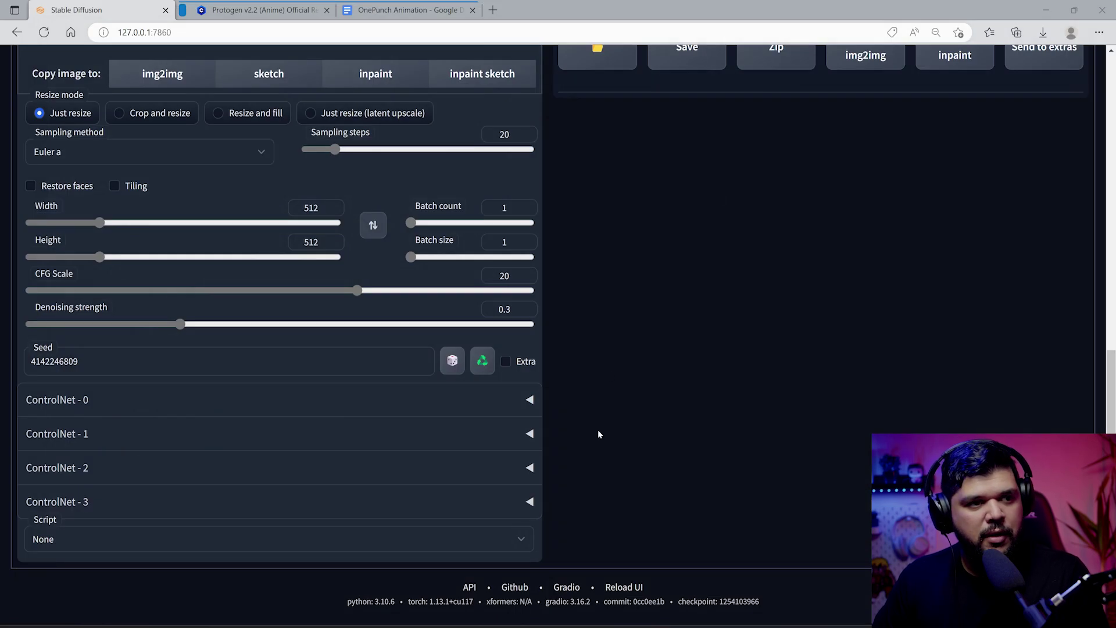
# Confirm openpose-editor and sd-webui-controlnet appear in the installed Extensions list
pyautogui.scroll(10, 600, 417)
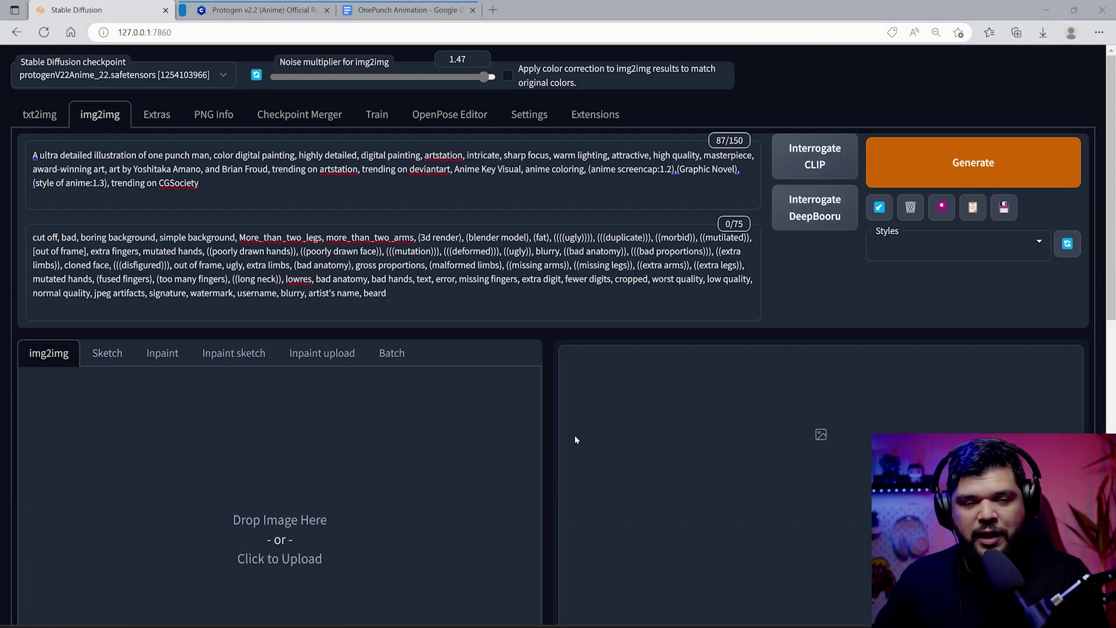
pyautogui.scroll(-12, 510, 417)
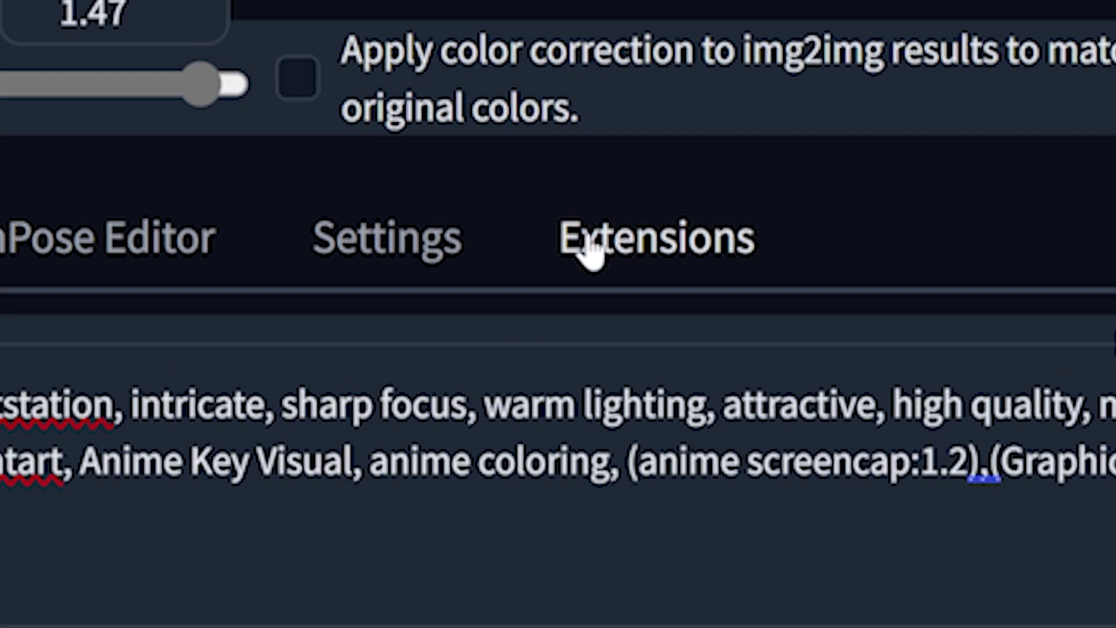
pyautogui.click(582, 115)
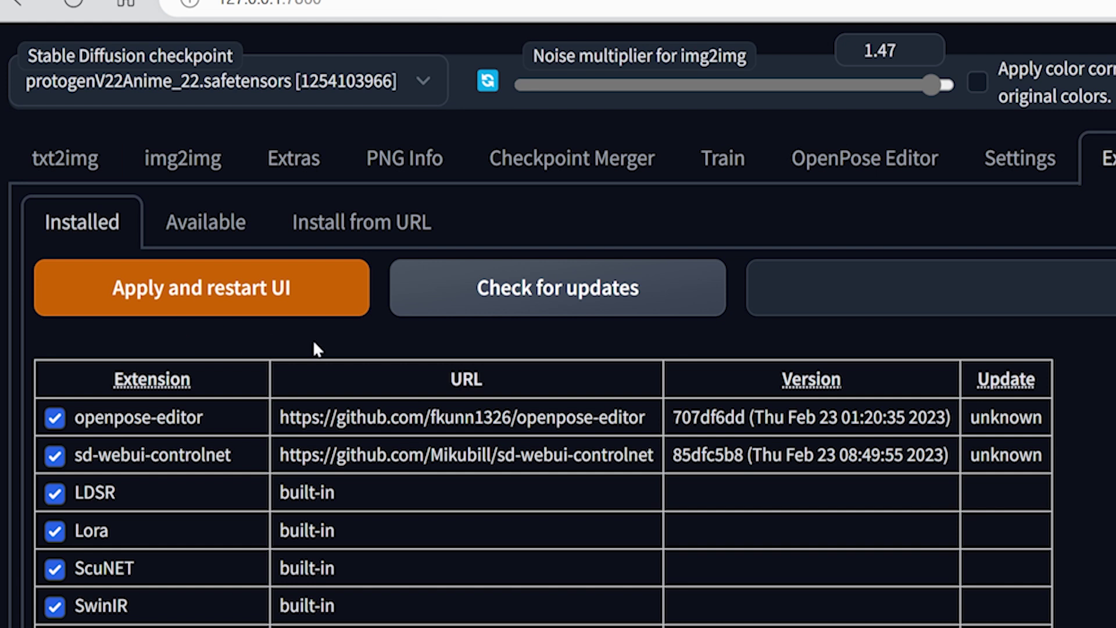
# Check the ControlNet settings, where Multi ControlNet max models is 4
pyautogui.click(1021, 158)
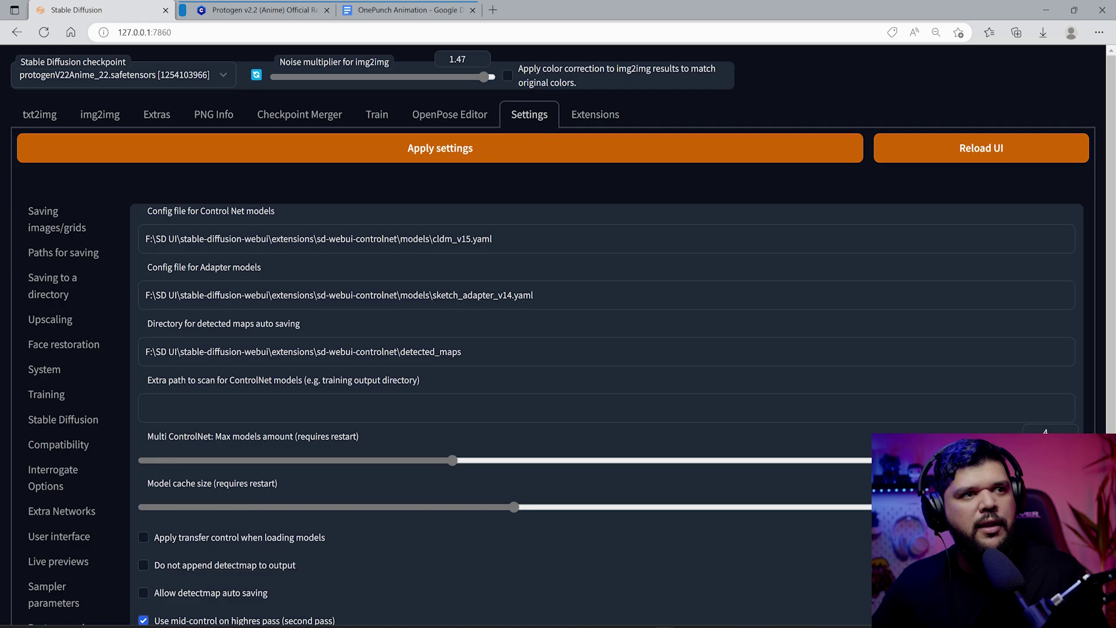
pyautogui.scroll(-4, 71, 444)
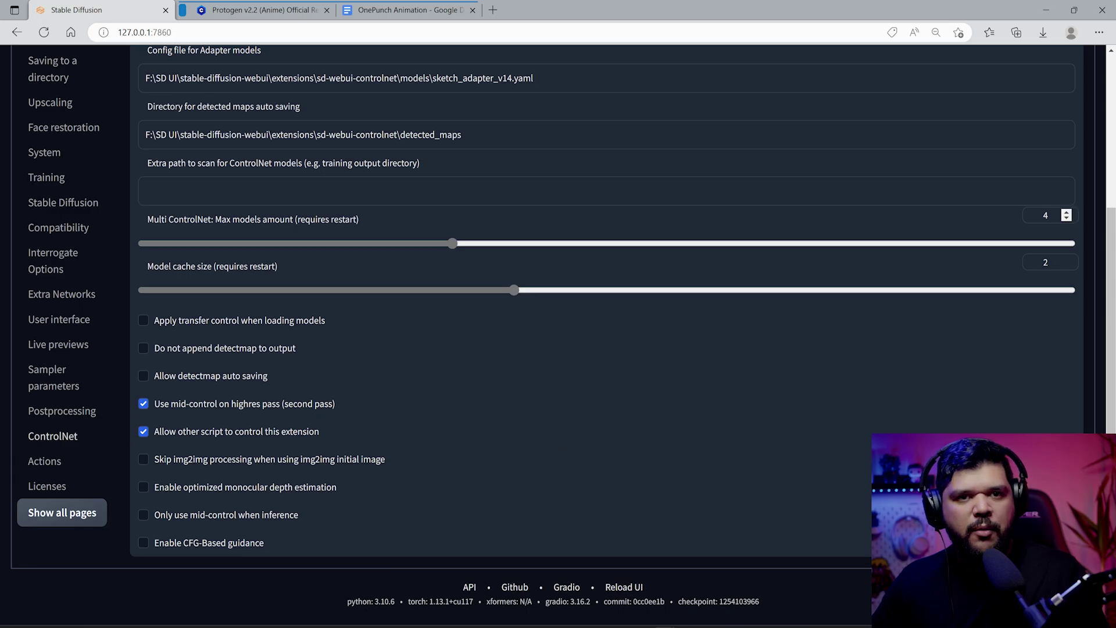
pyautogui.scroll(4, 191, 260)
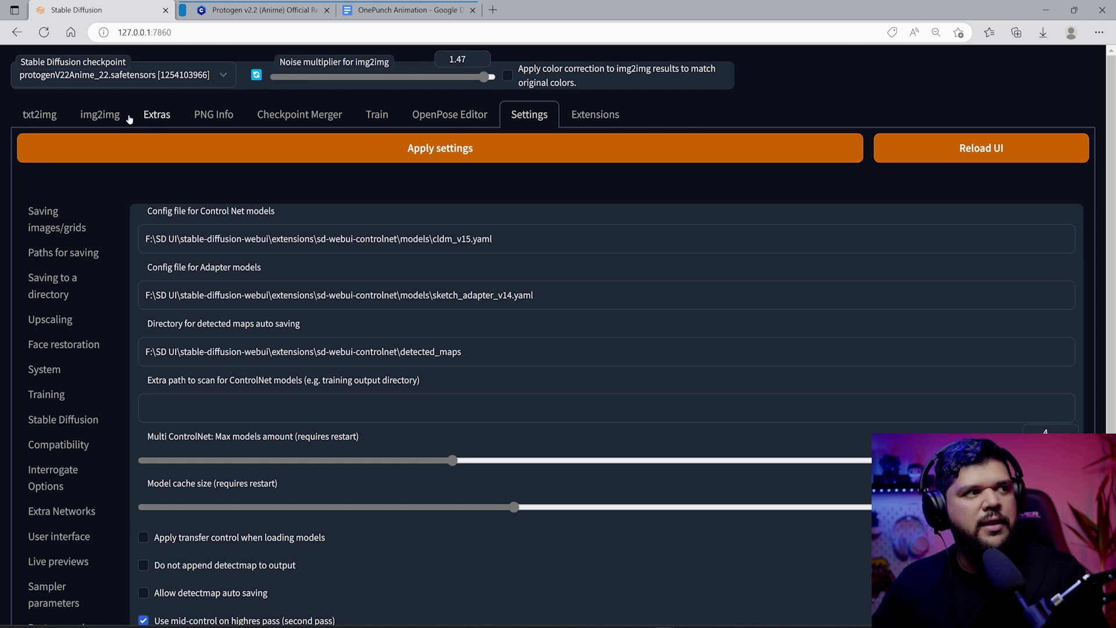
# In img2img, enable ControlNet 0 with the canny preprocessor and control_canny model
pyautogui.click(102, 116)
pyautogui.scroll(-15, 198, 164)
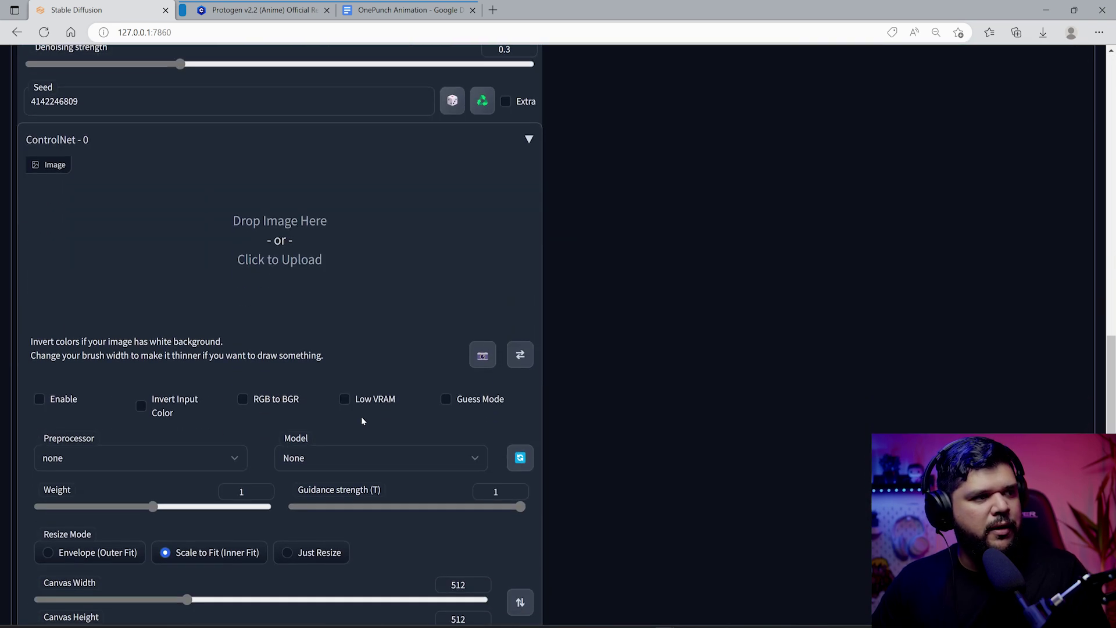
pyautogui.click(64, 228)
pyautogui.click(124, 279)
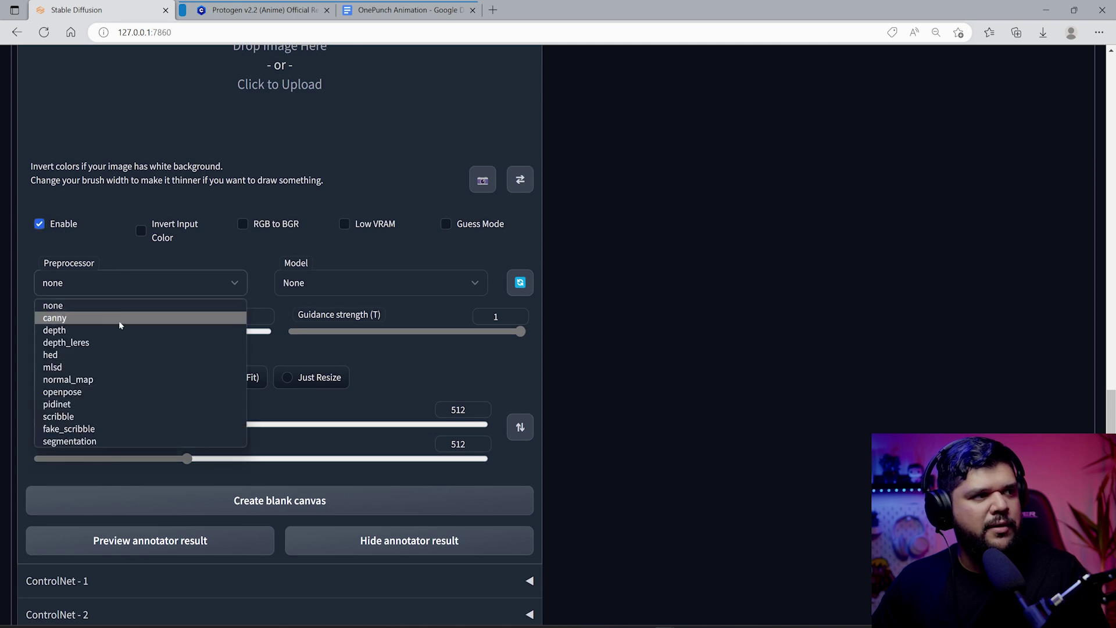
pyautogui.click(120, 318)
pyautogui.click(381, 283)
pyautogui.click(349, 318)
# Enable ControlNet 1 with the hed preprocessor and control_hed model
pyautogui.scroll(-3, 100, 444)
pyautogui.click(99, 435)
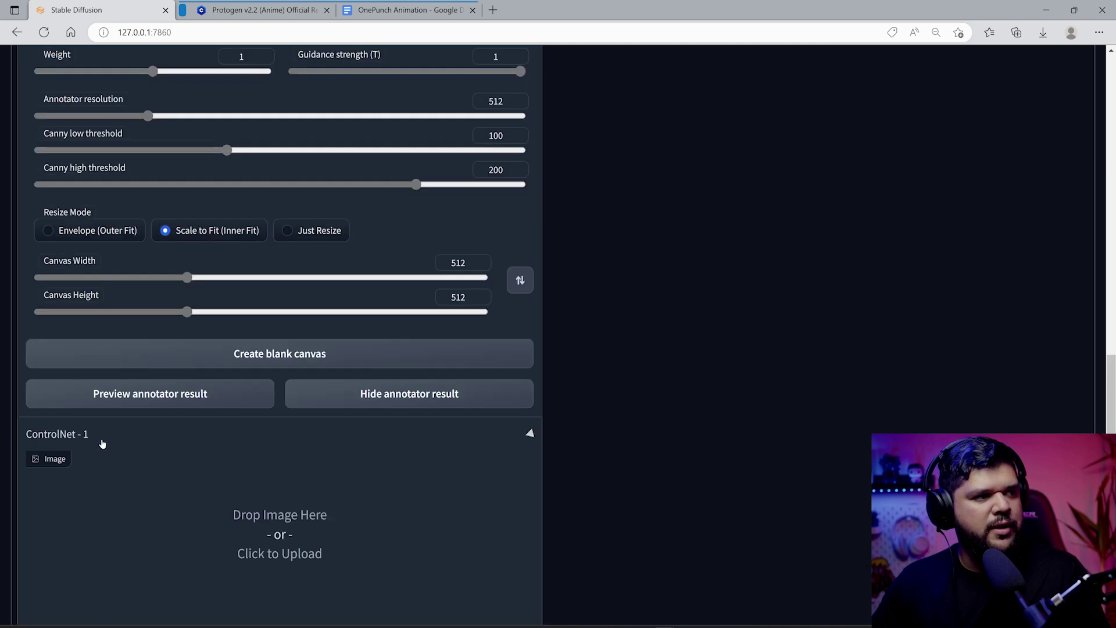
pyautogui.scroll(-5, 117, 425)
pyautogui.click(61, 345)
pyautogui.click(119, 403)
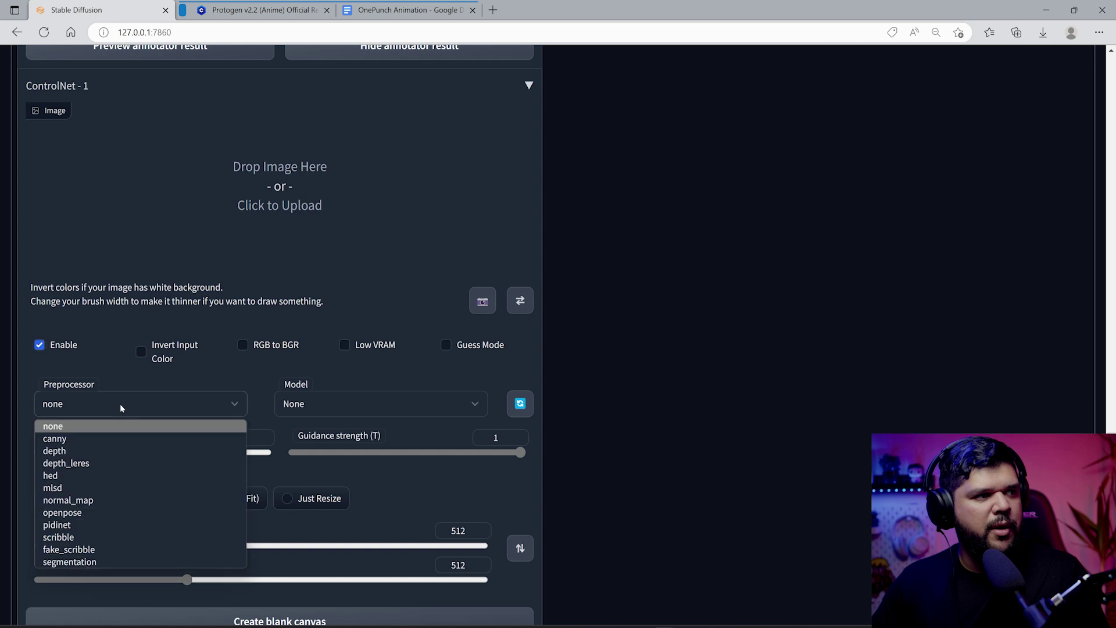
pyautogui.scroll(-2, 151, 349)
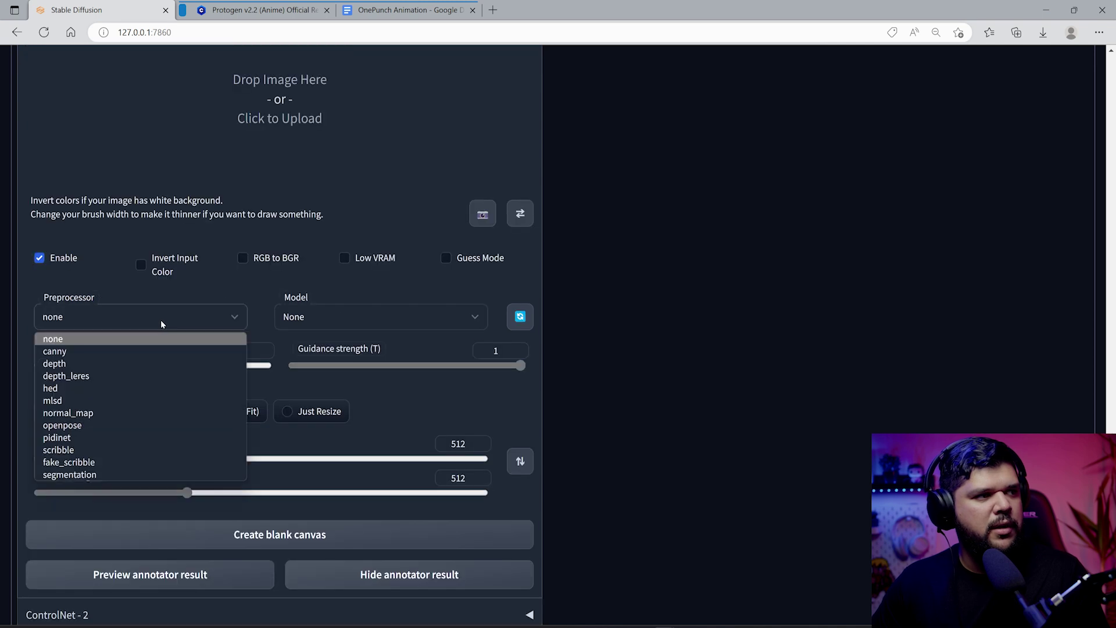
pyautogui.click(107, 391)
pyautogui.click(312, 316)
pyautogui.click(314, 374)
# Set width to 912, denoising to 0.9, and ControlNet 0 guidance strength to 0.5
pyautogui.scroll(15, 125, 264)
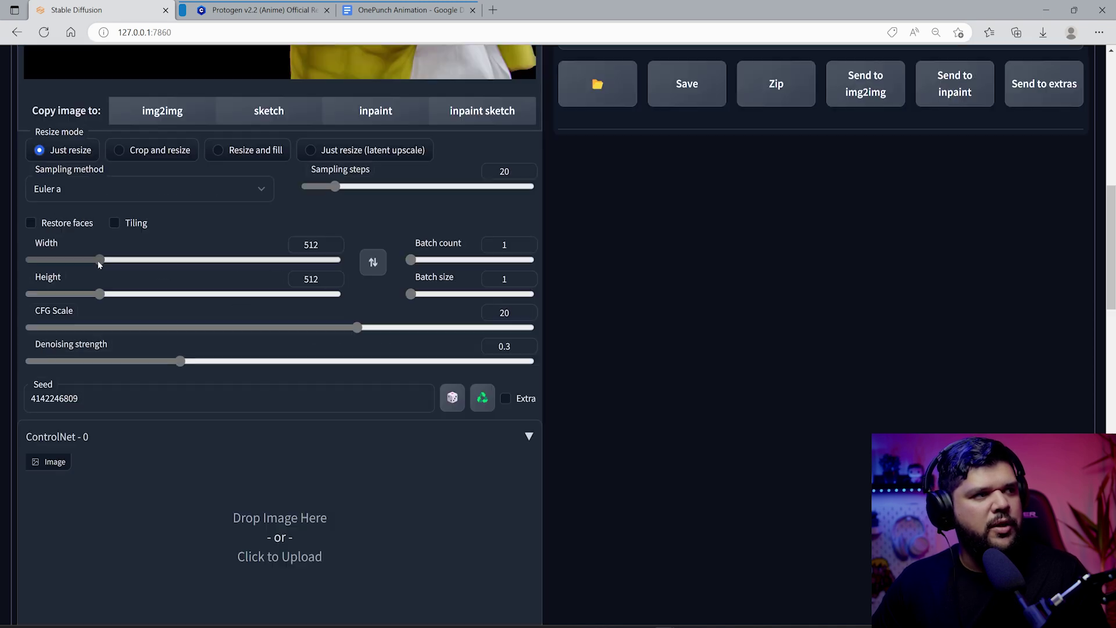
pyautogui.moveTo(124, 265); pyautogui.dragTo(162, 264)
pyautogui.moveTo(180, 361); pyautogui.dragTo(479, 363)
pyautogui.scroll(-4, 398, 418)
pyautogui.scroll(-3, 386, 444)
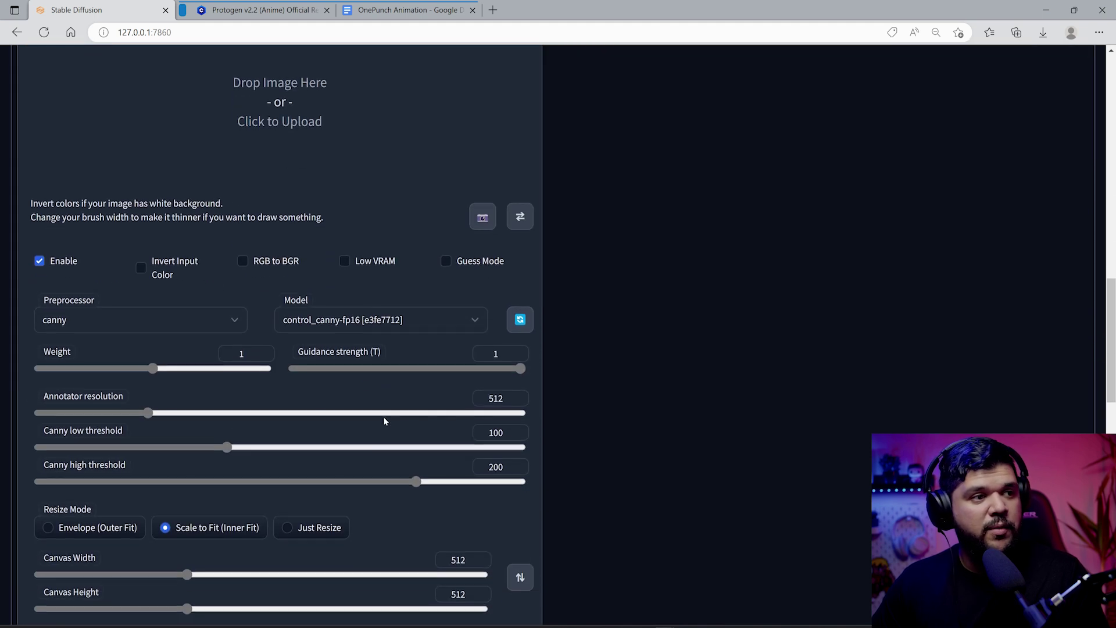
pyautogui.scroll(-1, 313, 394)
pyautogui.click(407, 369)
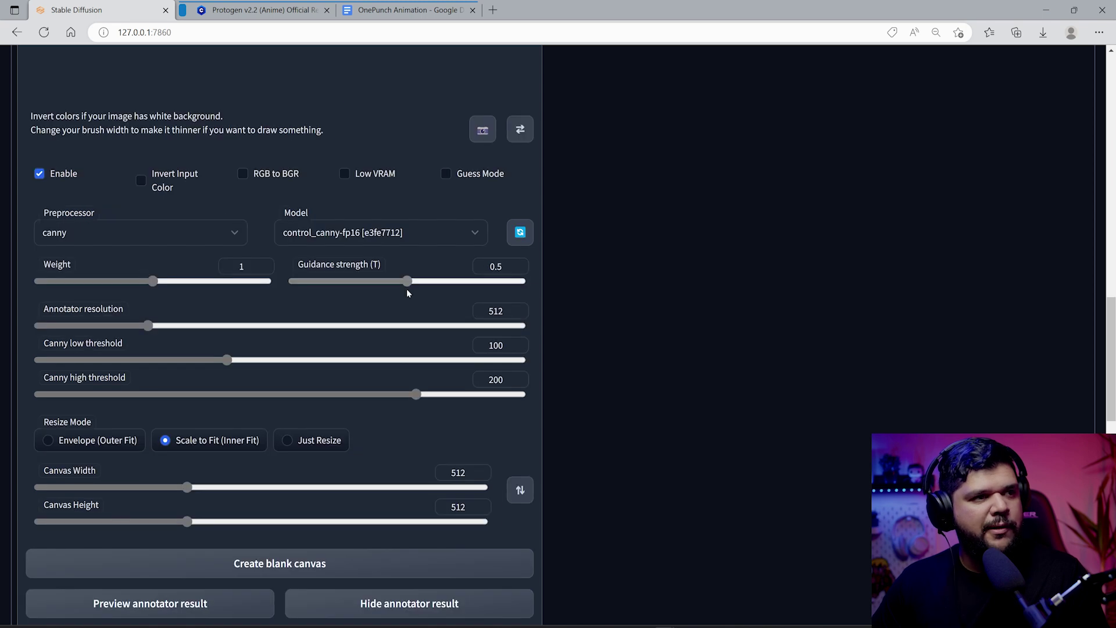
pyautogui.scroll(15, 407, 293)
# Generate the anime-style frame and view its canny line map
pyautogui.click(934, 176)
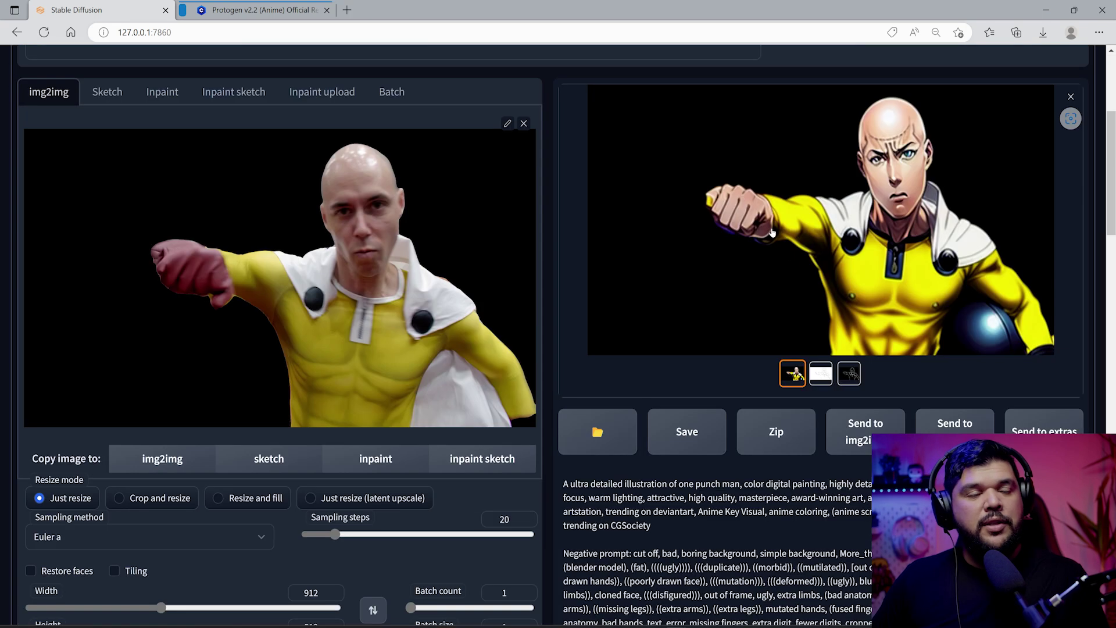
pyautogui.scroll(1, 717, 449)
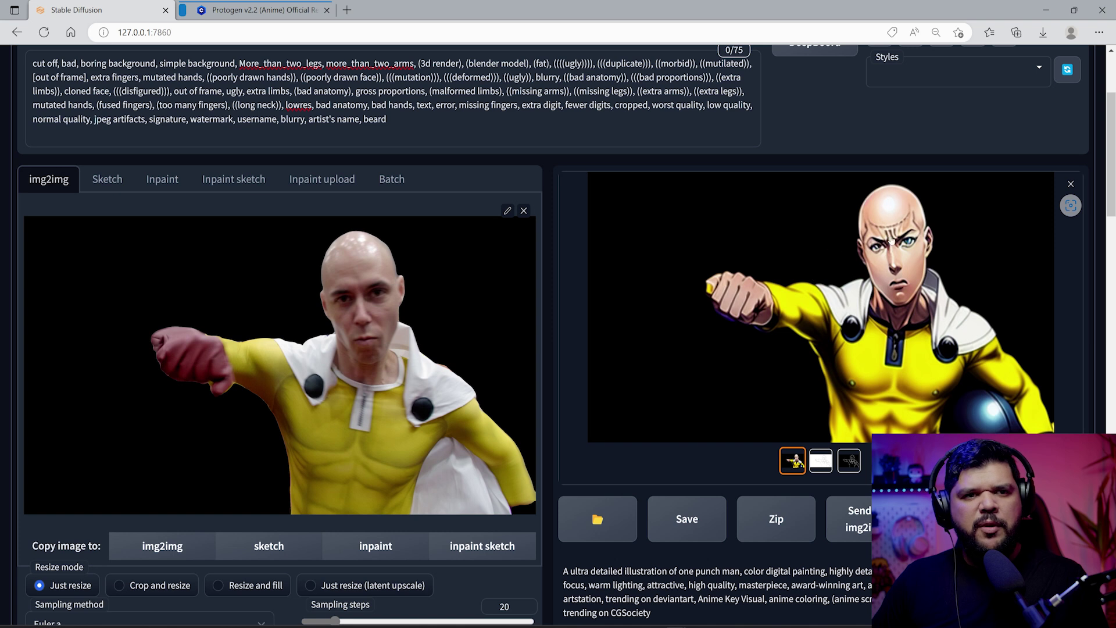
pyautogui.click(871, 251)
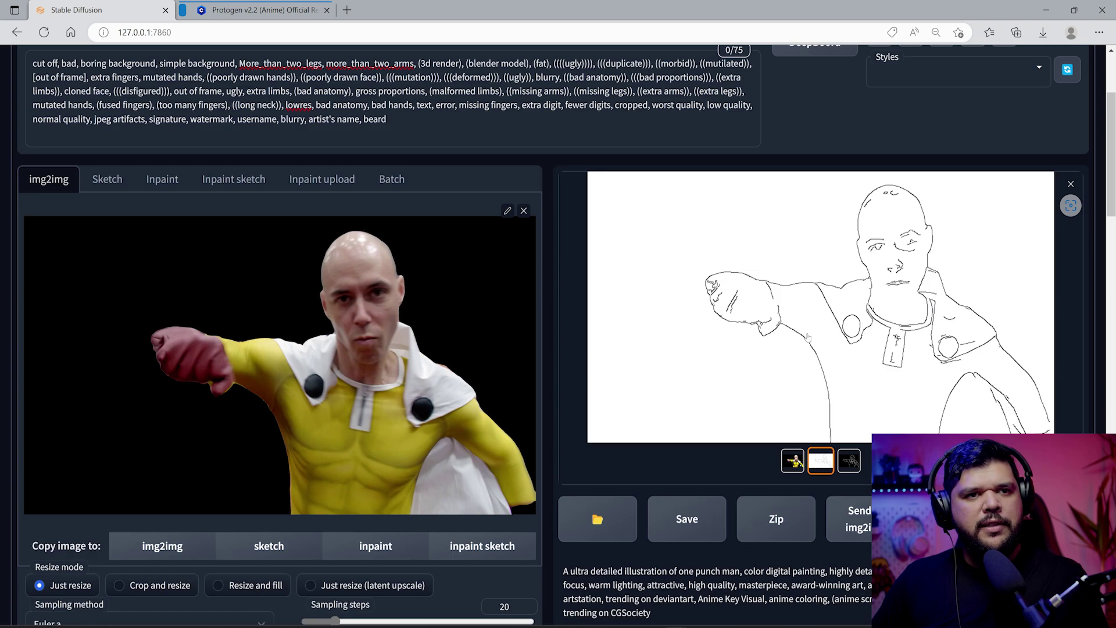
pyautogui.scroll(1, 808, 337)
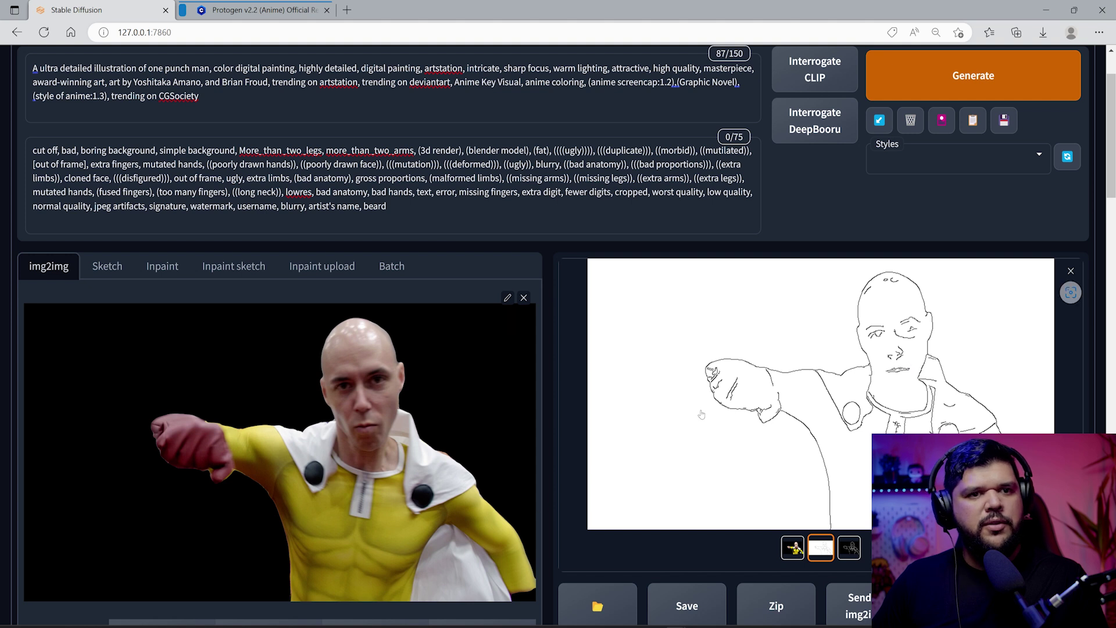
# Lower the canny thresholds to 37 and 116 and regenerate
pyautogui.scroll(-4, 664, 409)
pyautogui.scroll(-8, 664, 409)
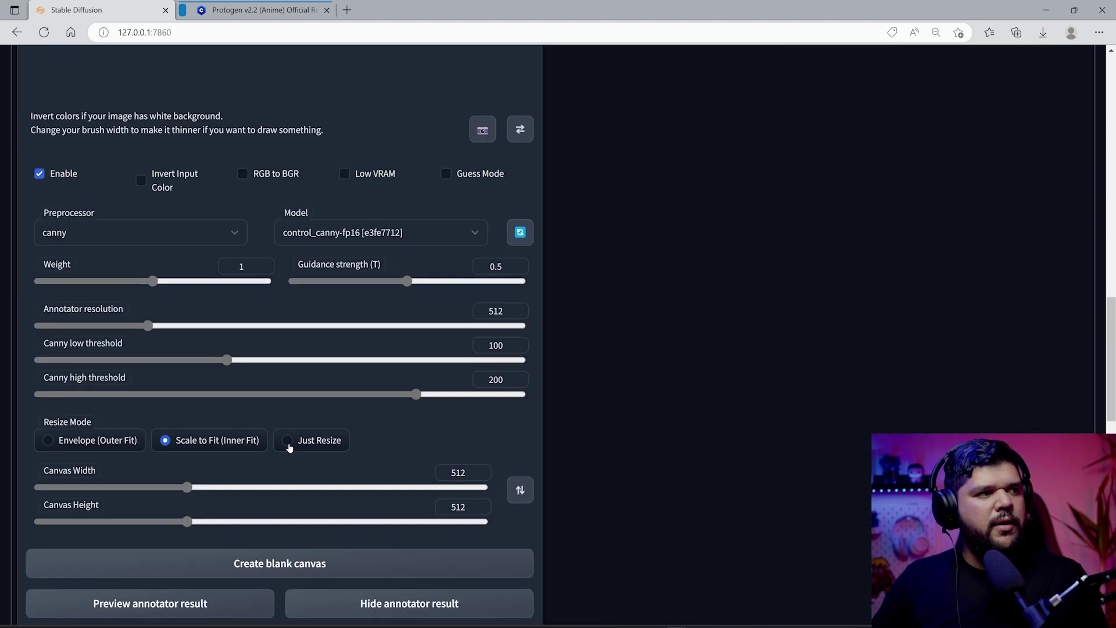
pyautogui.click(116, 360)
pyautogui.moveTo(416, 395); pyautogui.dragTo(393, 396)
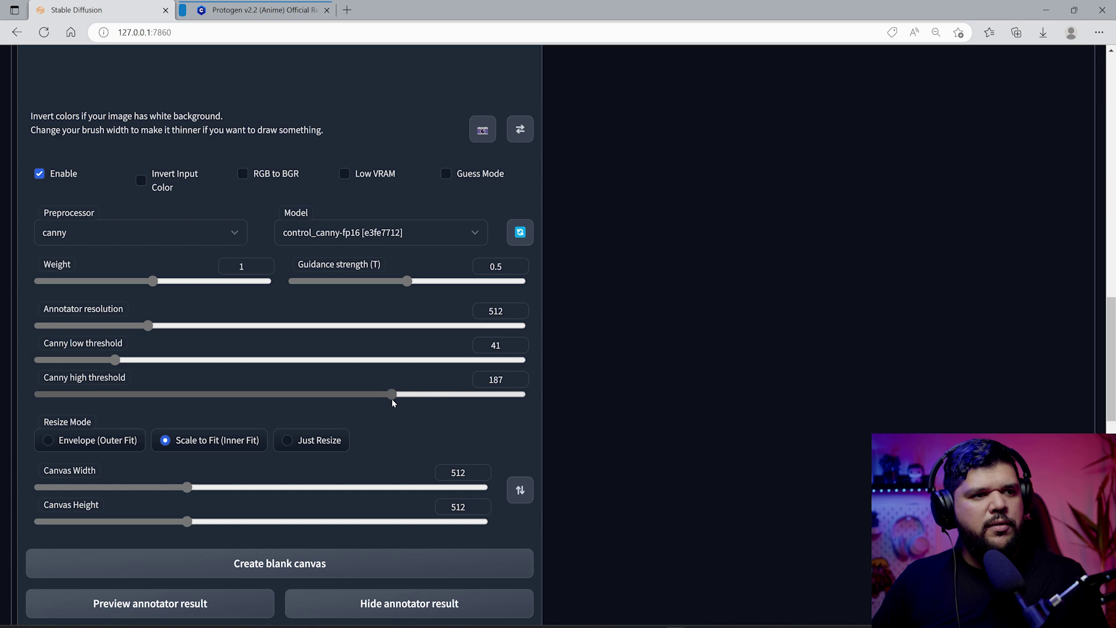
pyautogui.click(350, 395)
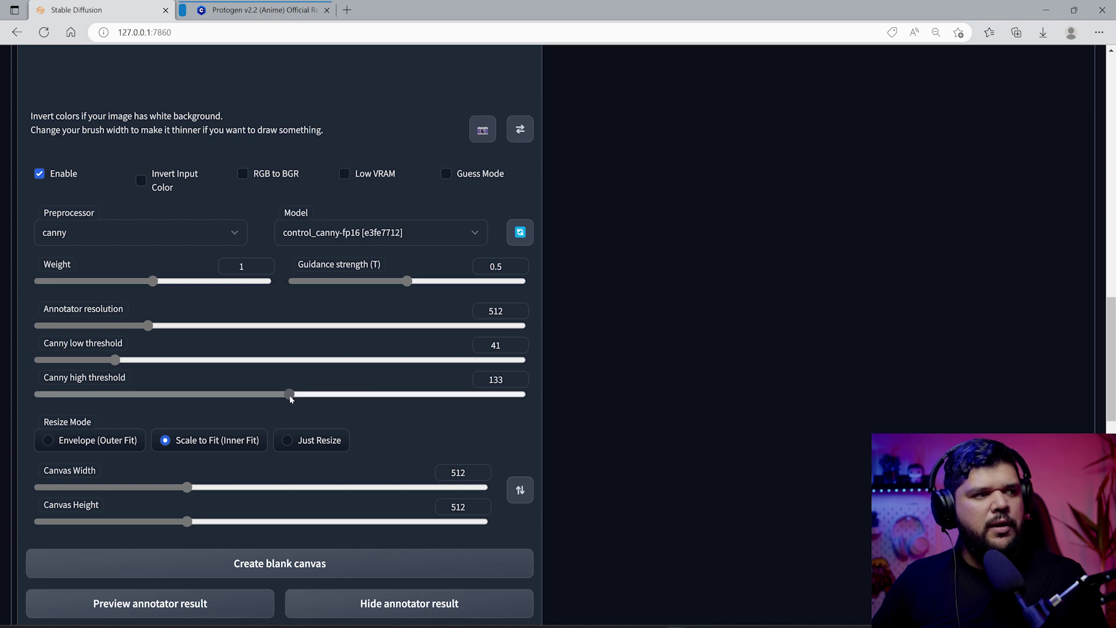
pyautogui.click(105, 360)
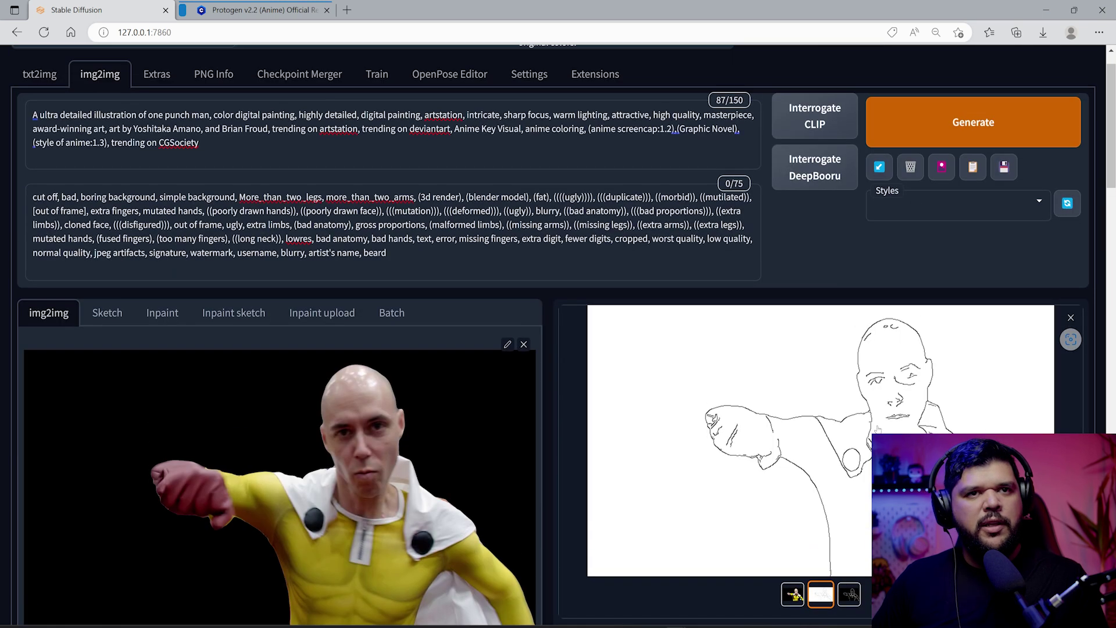
pyautogui.scroll(1, 942, 210)
pyautogui.click(959, 169)
# Compare the dark HED soft-edge map with the canny lineart in the gallery
pyautogui.scroll(-3, 942, 277)
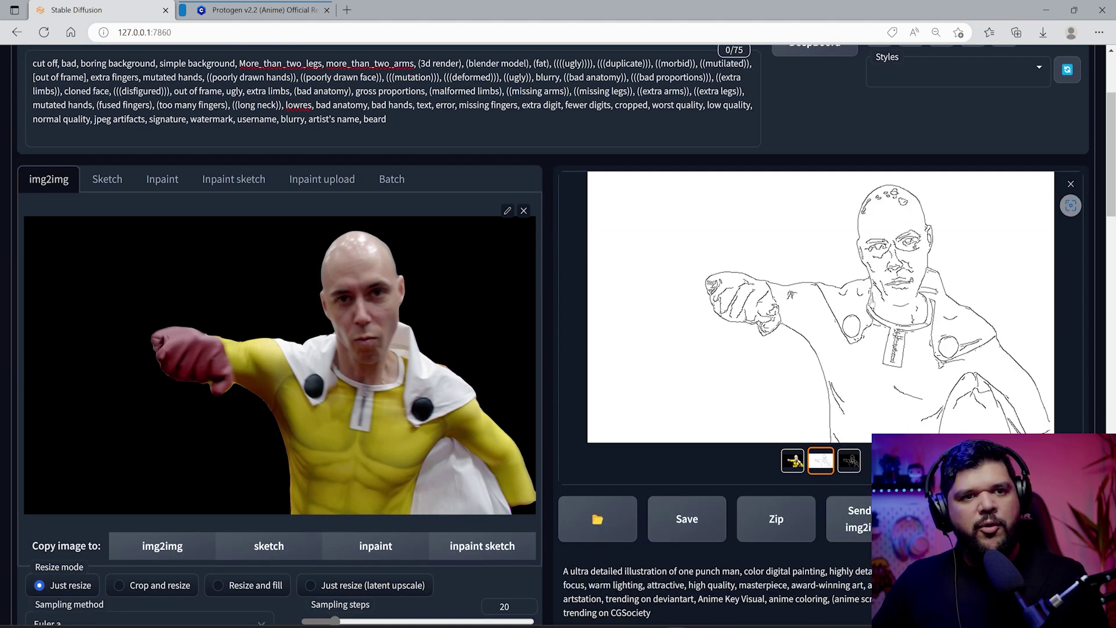
pyautogui.click(849, 460)
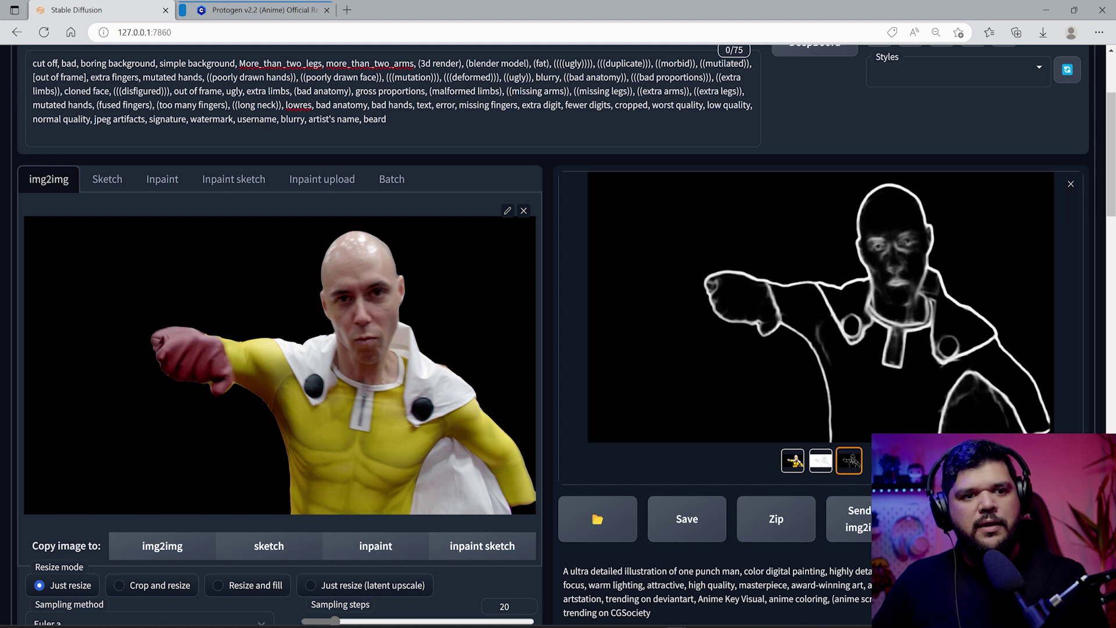
pyautogui.click(831, 464)
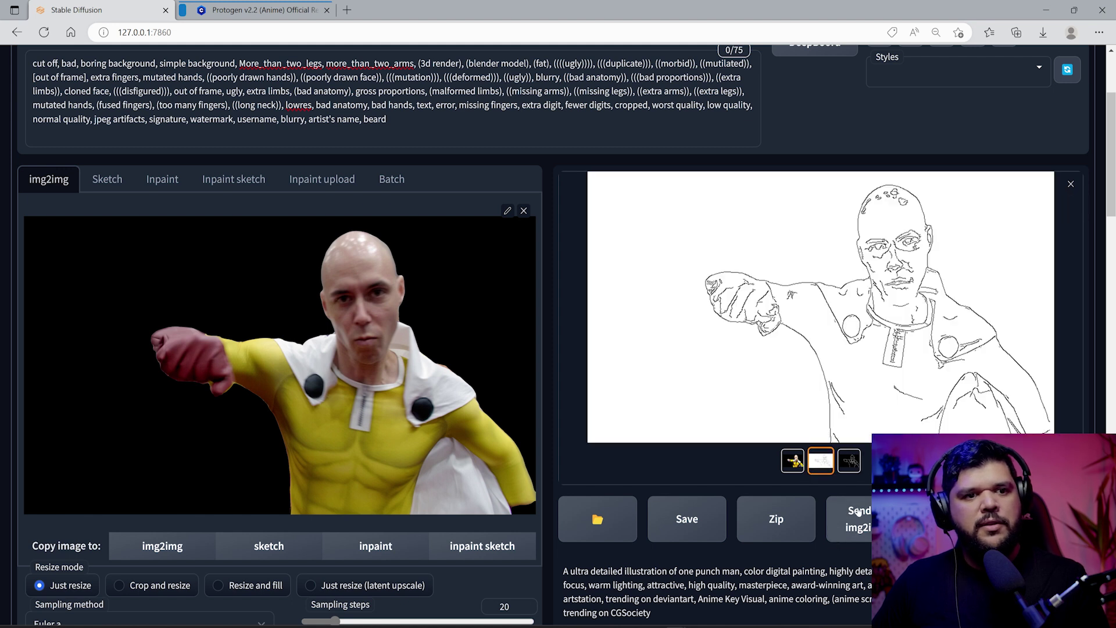
pyautogui.click(852, 468)
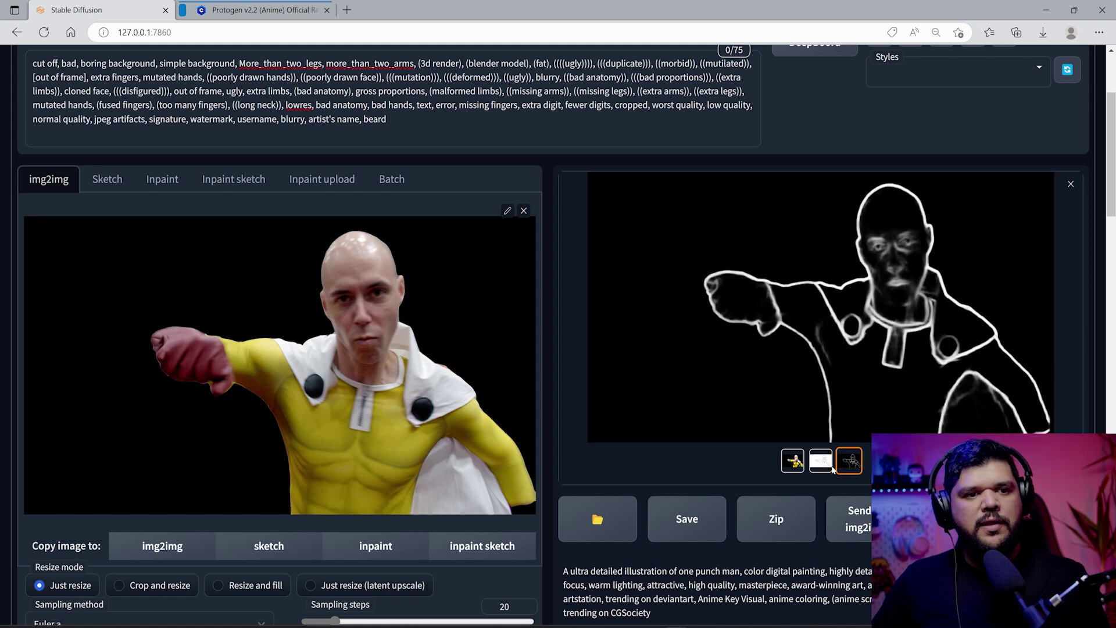
pyautogui.click(828, 468)
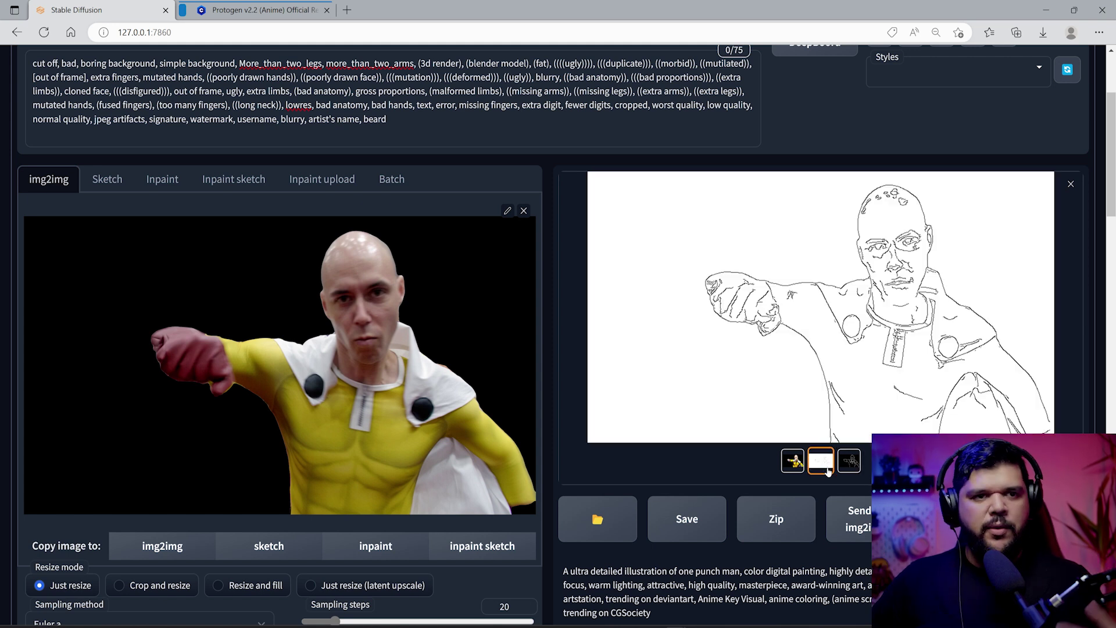
pyautogui.scroll(-15, 568, 424)
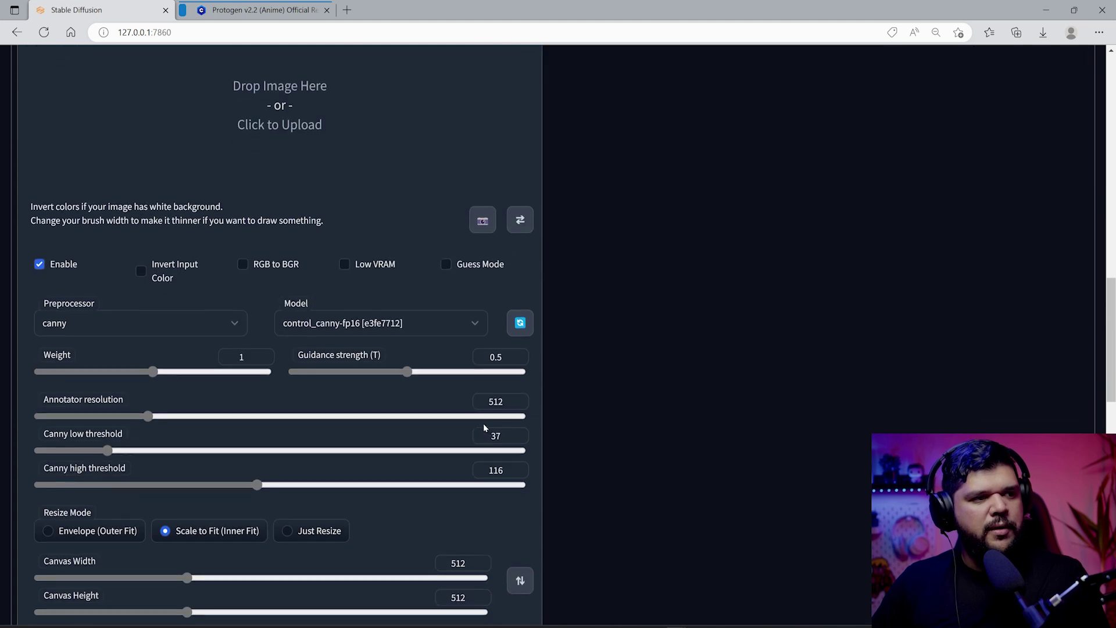
# Raise the HED unit to guidance strength 1 and weight 2, then regenerate
pyautogui.scroll(-12, 484, 427)
pyautogui.moveTo(441, 317); pyautogui.dragTo(447, 316)
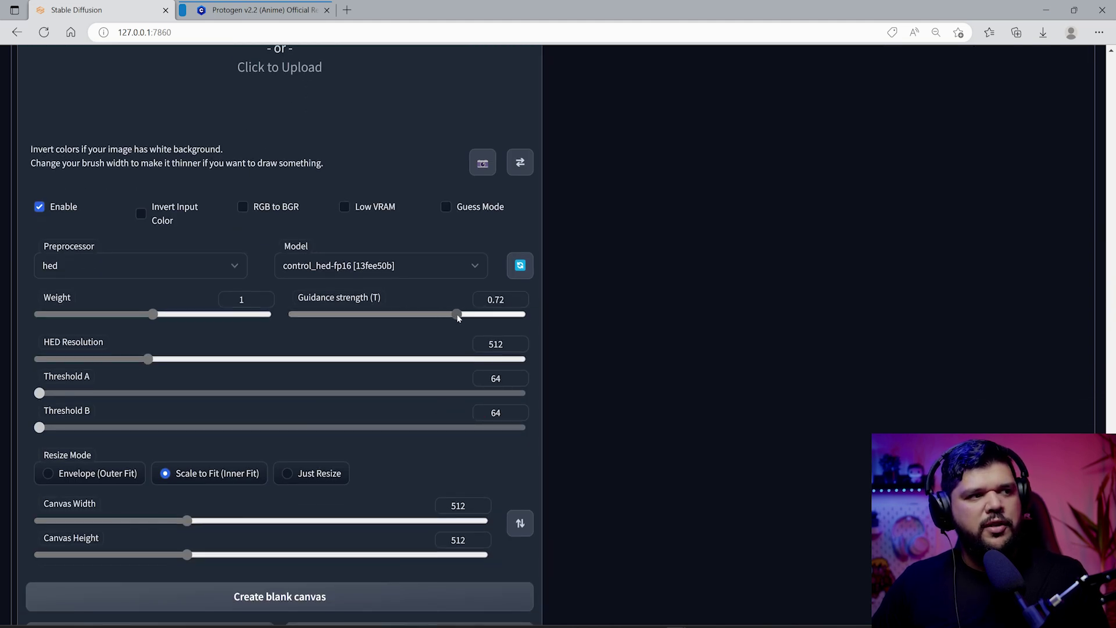
pyautogui.scroll(20, 469, 430)
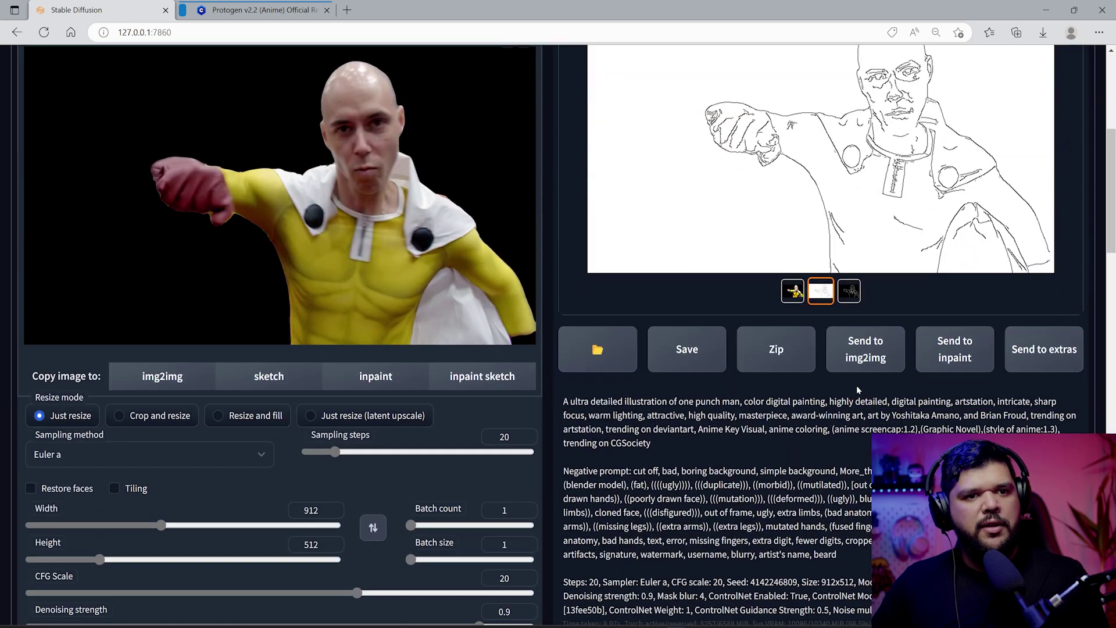
pyautogui.scroll(2, 500, 407)
pyautogui.scroll(-15, 500, 480)
pyautogui.scroll(-5, 500, 479)
pyautogui.scroll(2, 501, 481)
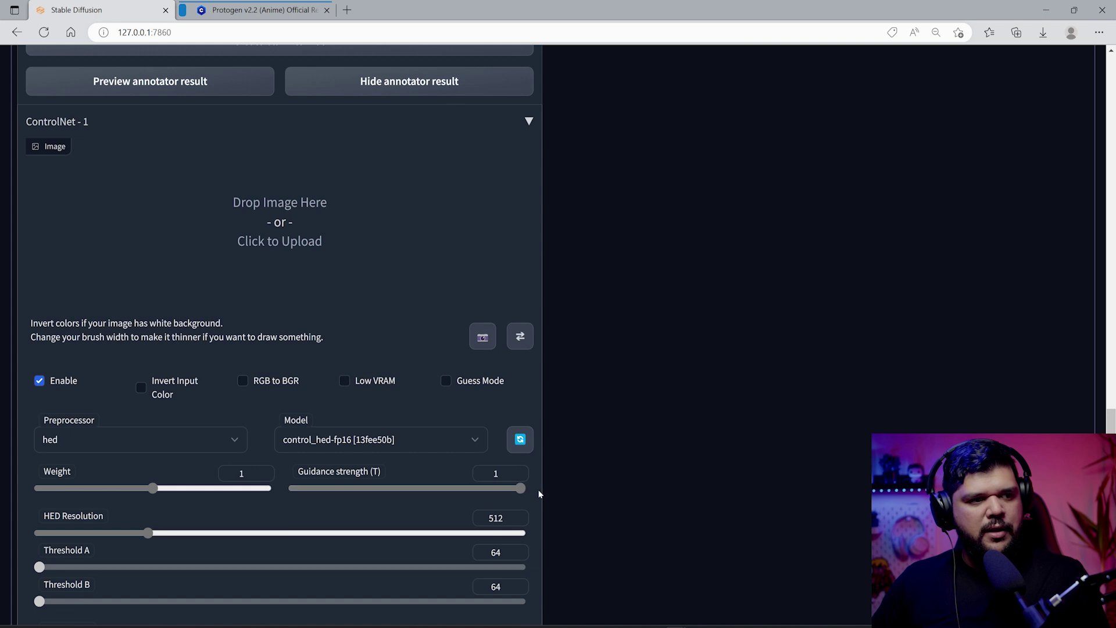
pyautogui.scroll(1, 535, 506)
pyautogui.scroll(-1, 530, 518)
pyautogui.moveTo(153, 489); pyautogui.dragTo(277, 496)
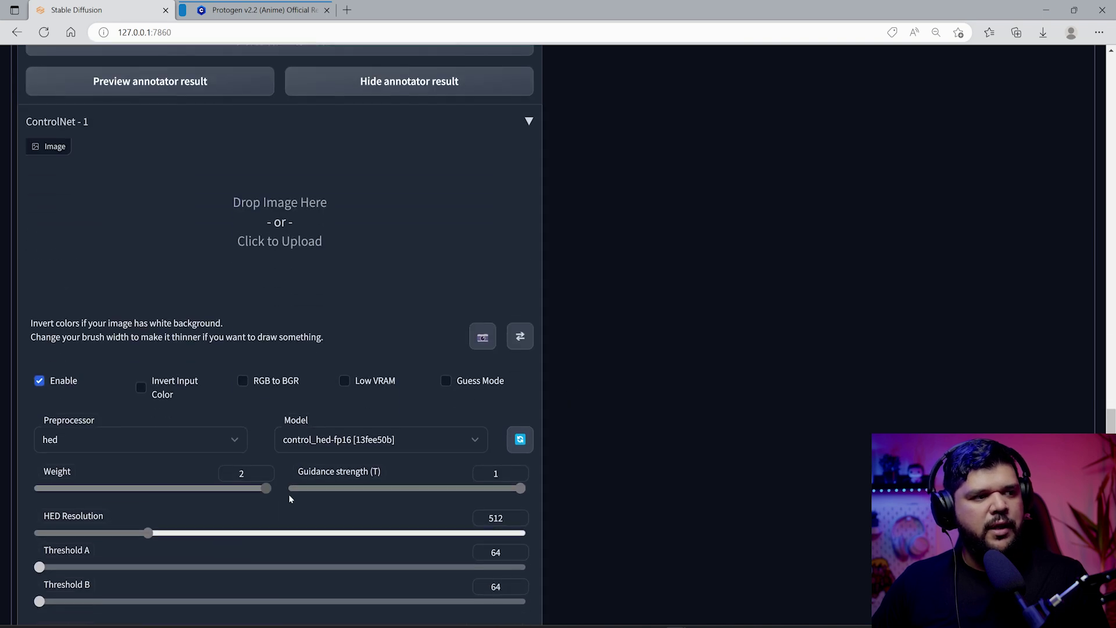
pyautogui.scroll(20, 277, 491)
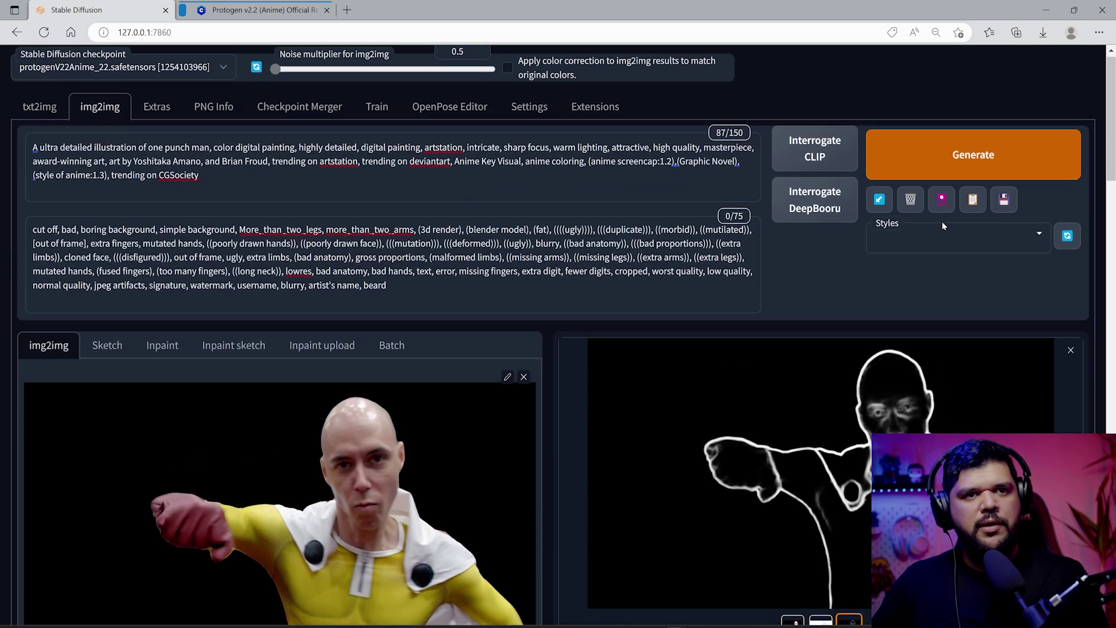
pyautogui.click(973, 154)
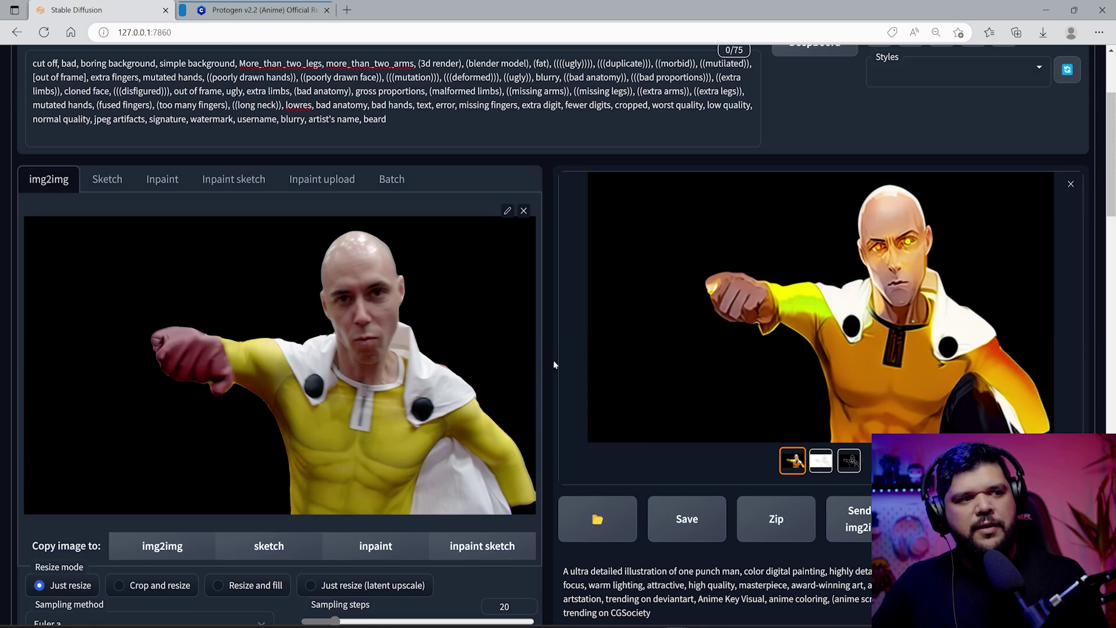
# Lower HED to weight 0.55 and guidance 0.25, denoising to 0.3, and regenerate
pyautogui.scroll(-15, 455, 463)
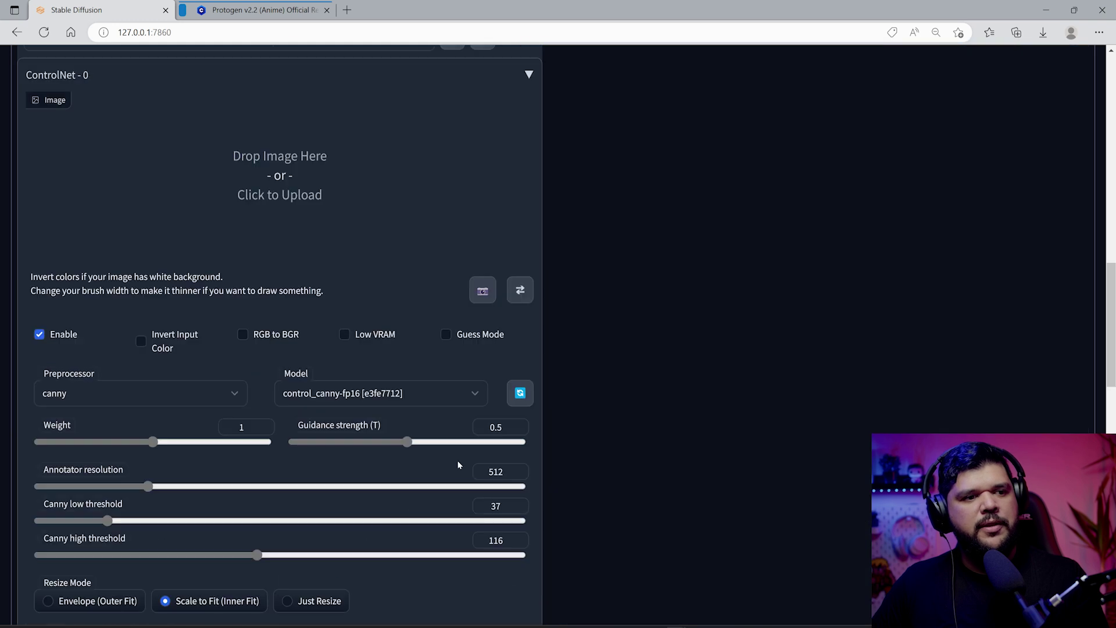
pyautogui.scroll(2, 455, 449)
pyautogui.moveTo(266, 366); pyautogui.dragTo(153, 366)
pyautogui.moveTo(521, 366); pyautogui.dragTo(378, 335)
pyautogui.scroll(4, 407, 373)
pyautogui.scroll(8, 409, 375)
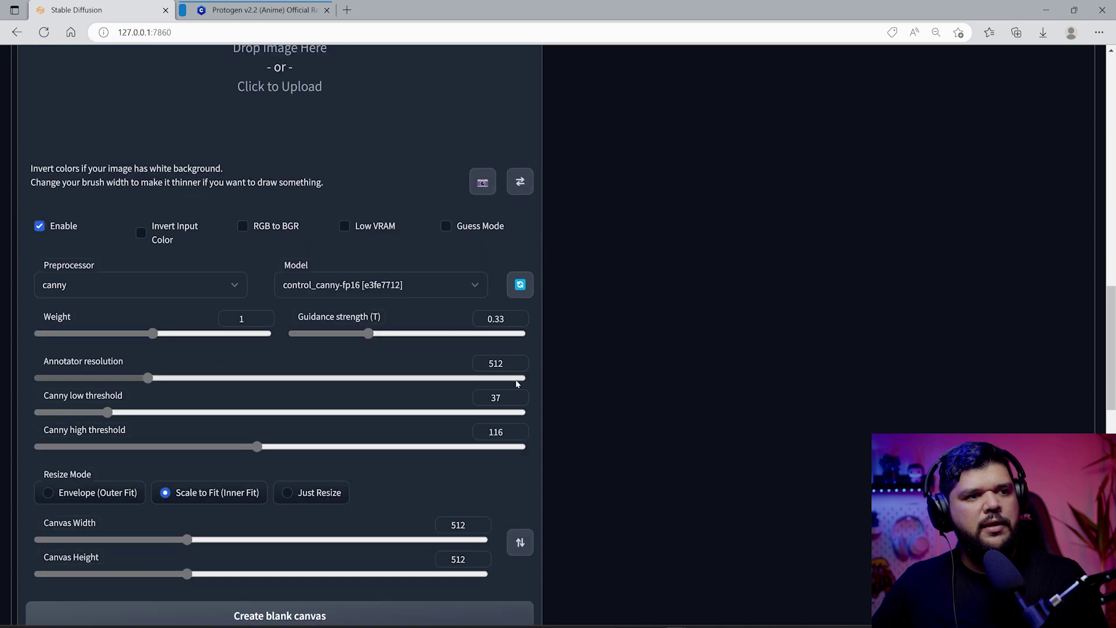
pyautogui.scroll(8, 369, 341)
pyautogui.moveTo(361, 327); pyautogui.dragTo(327, 329)
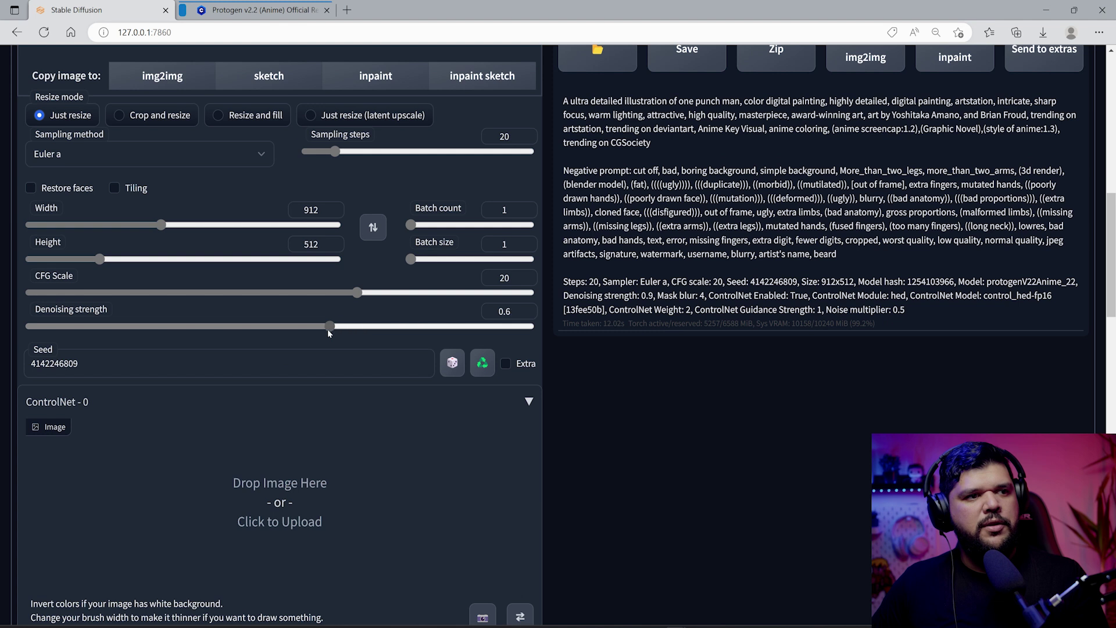
pyautogui.scroll(10, 376, 340)
pyautogui.click(959, 181)
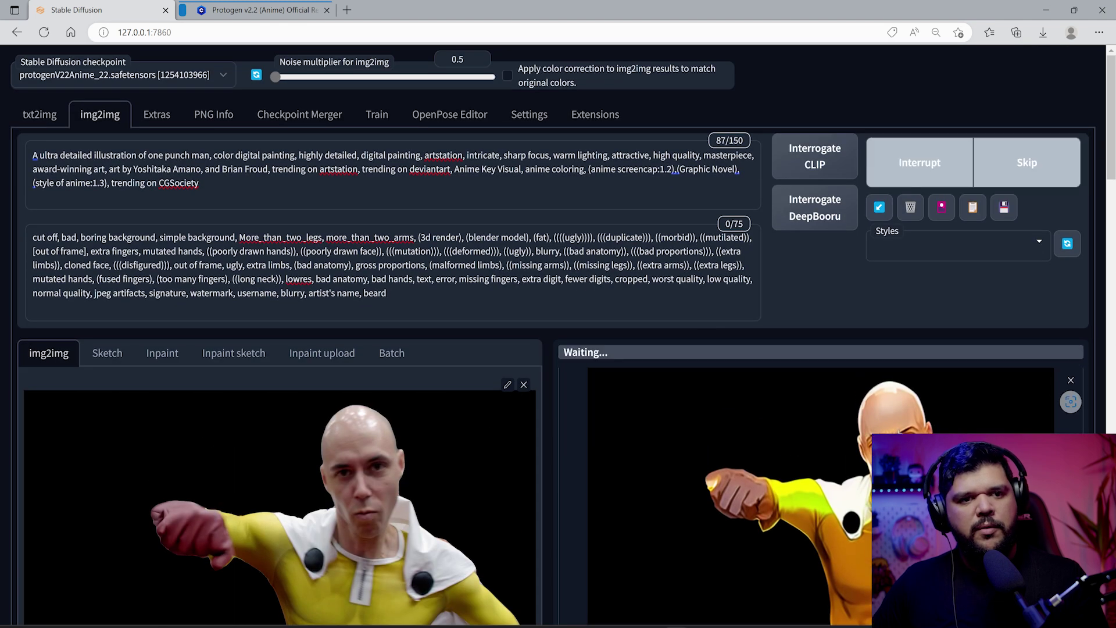
# Inspect the refined anime Saitama render full-screen in the lightbox
pyautogui.scroll(-3, 929, 355)
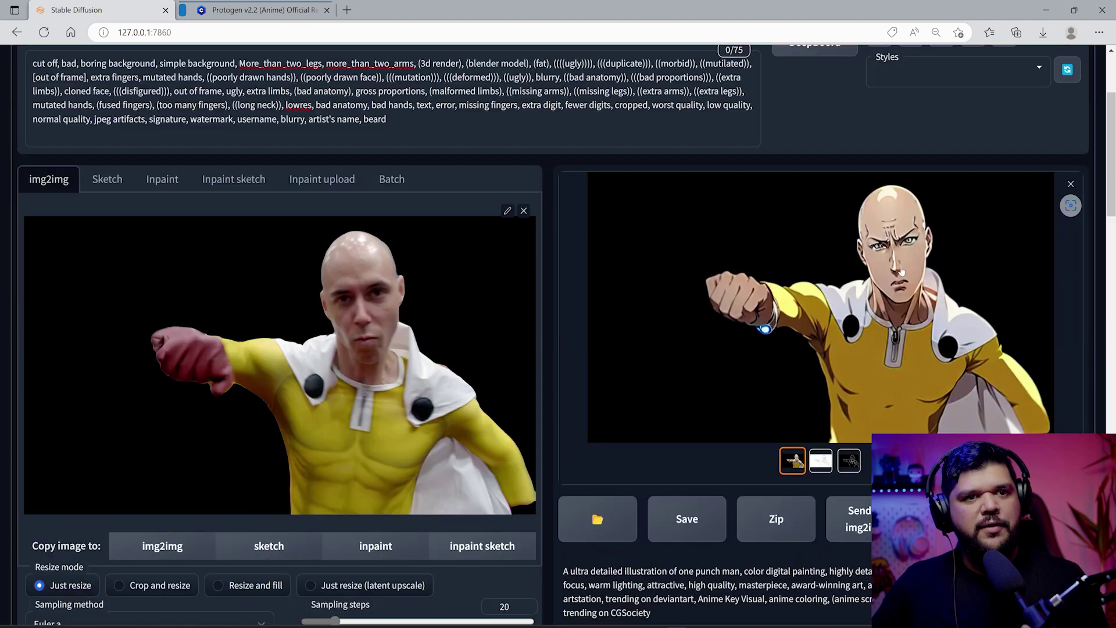
pyautogui.scroll(-2, 882, 337)
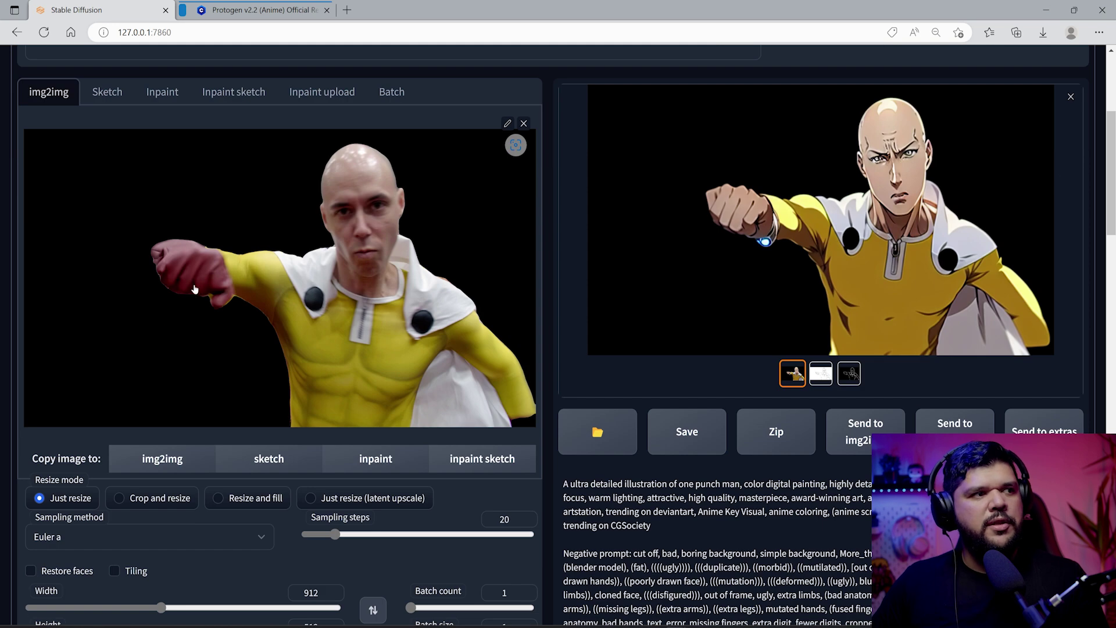
pyautogui.scroll(-15, 382, 302)
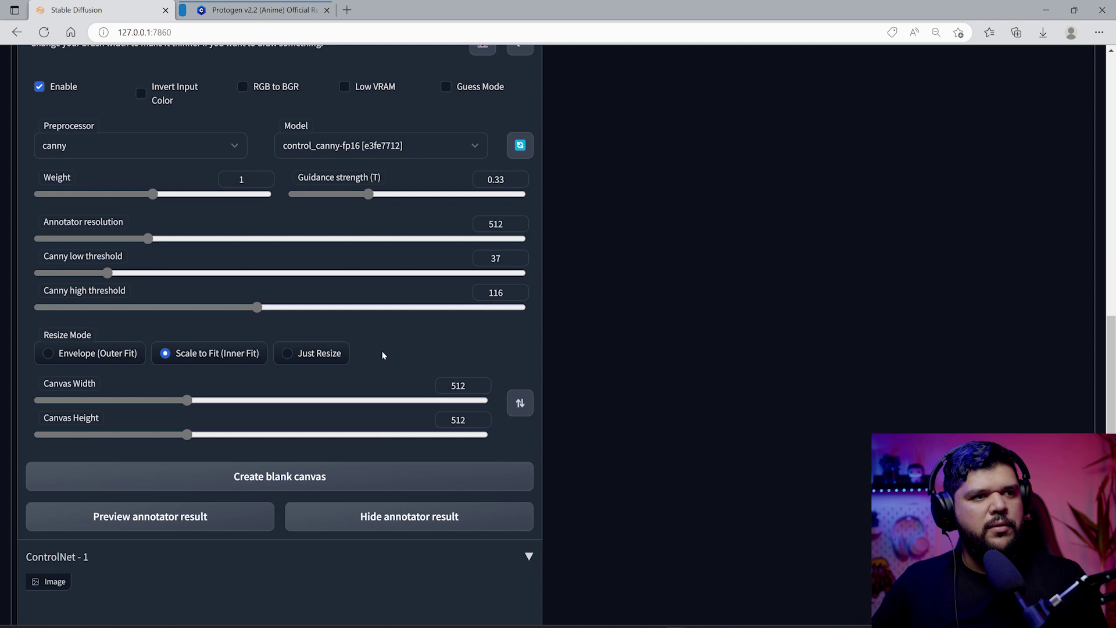
pyautogui.scroll(12, 382, 355)
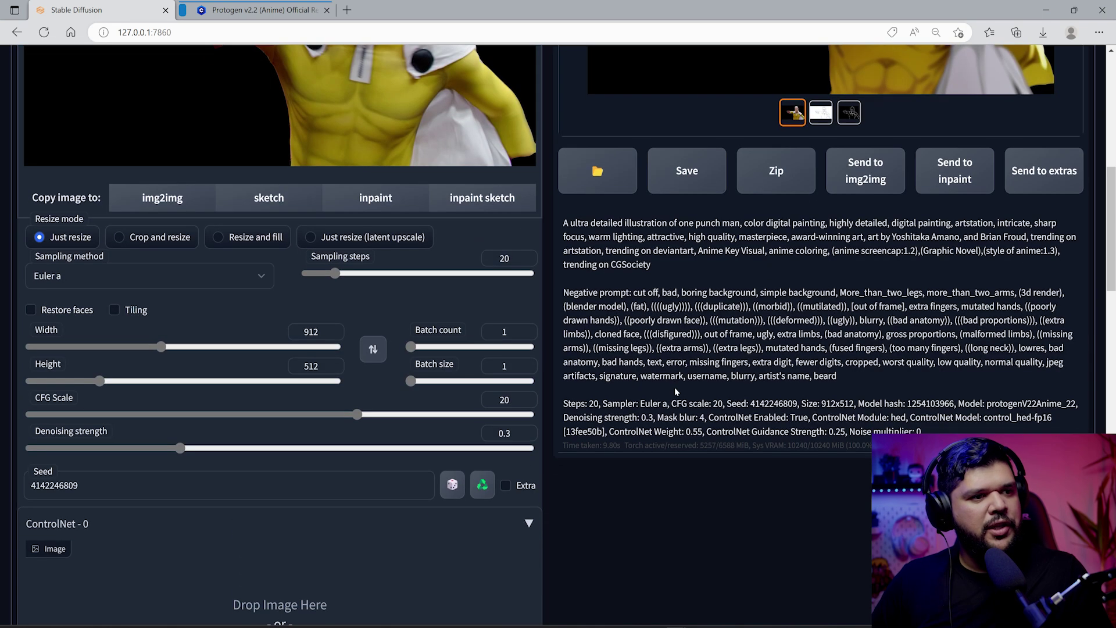
pyautogui.scroll(-10, 142, 473)
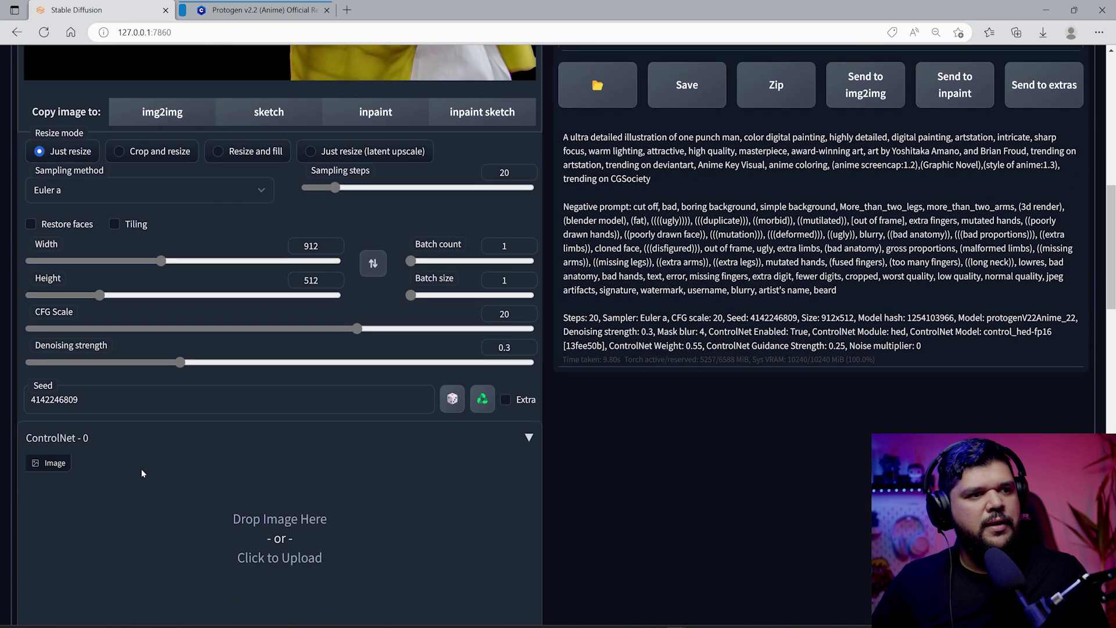
pyautogui.scroll(-1, 138, 475)
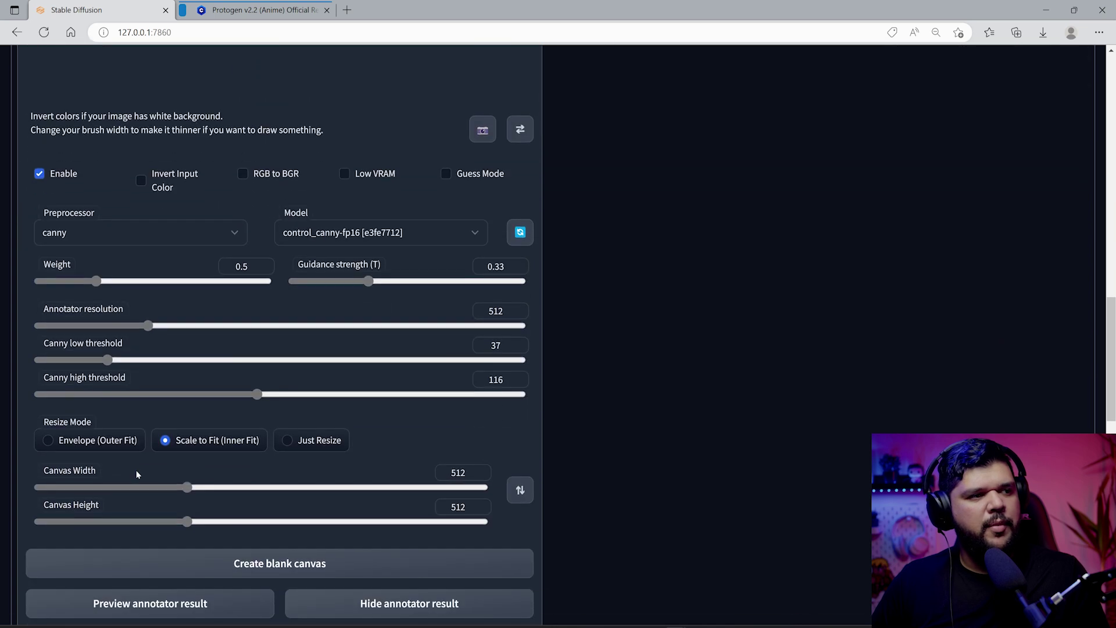
pyautogui.scroll(20, 390, 468)
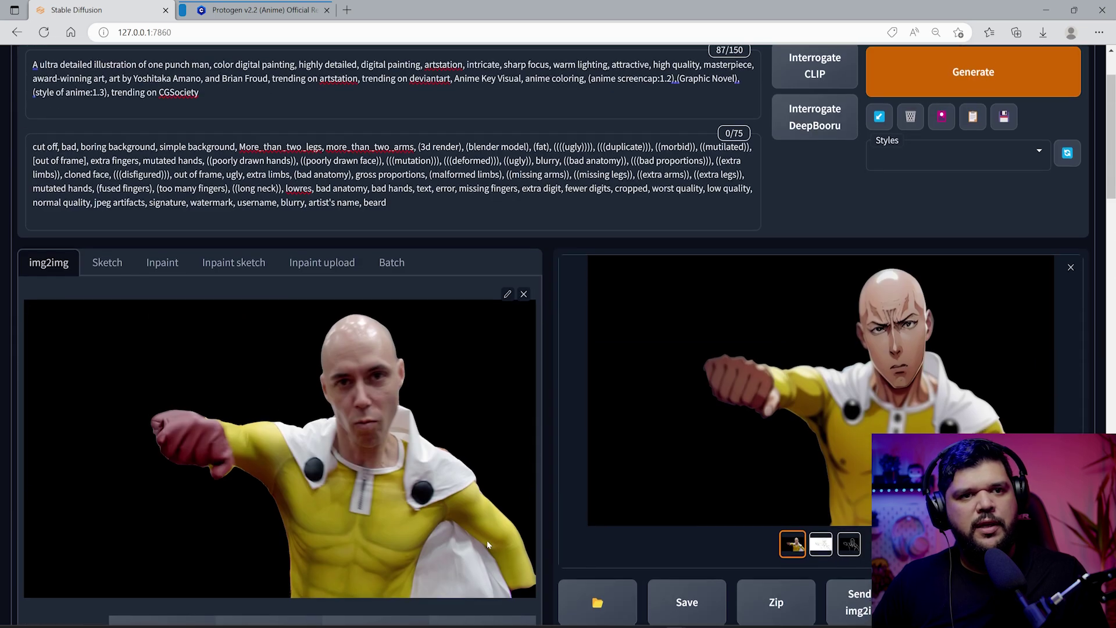
pyautogui.click(839, 374)
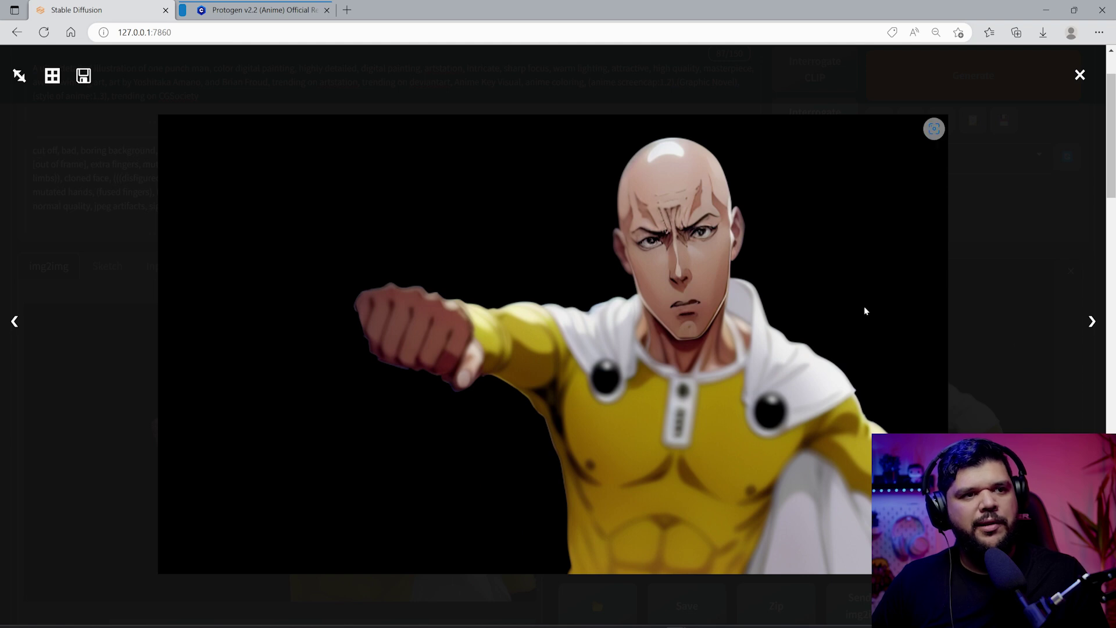
pyautogui.click(985, 302)
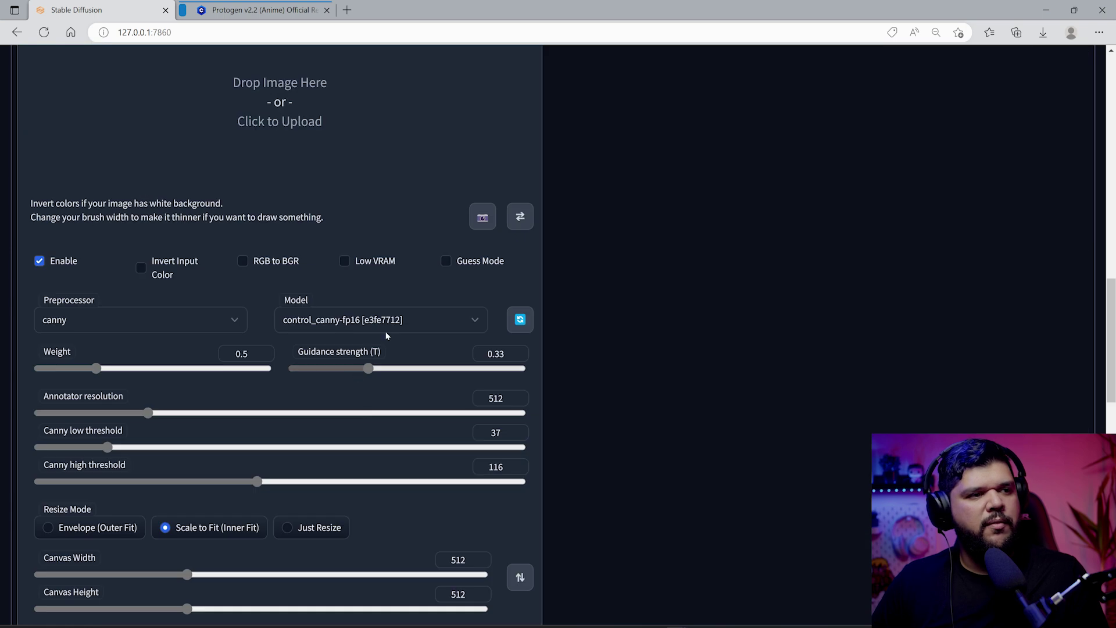
# Scroll over the img2img page to review the prompts and image areas
pyautogui.scroll(-4, 349, 378)
pyautogui.scroll(5, 406, 372)
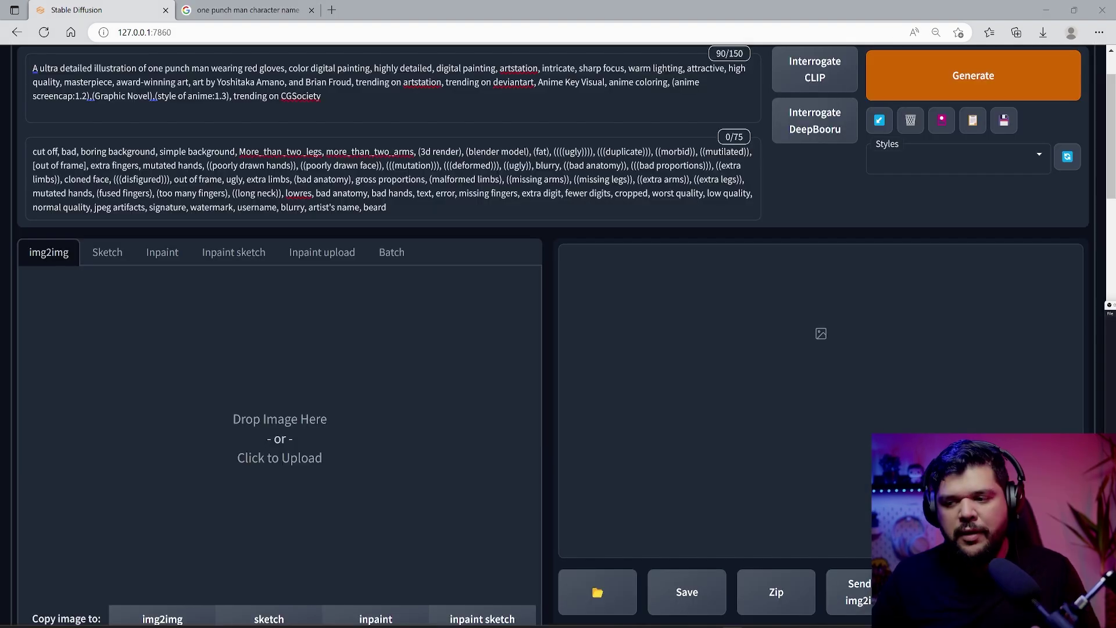
# Browse the Frames 1x1 folder of extracted cosplay frames up to P 2143.jpg
pyautogui.click(452, 455)
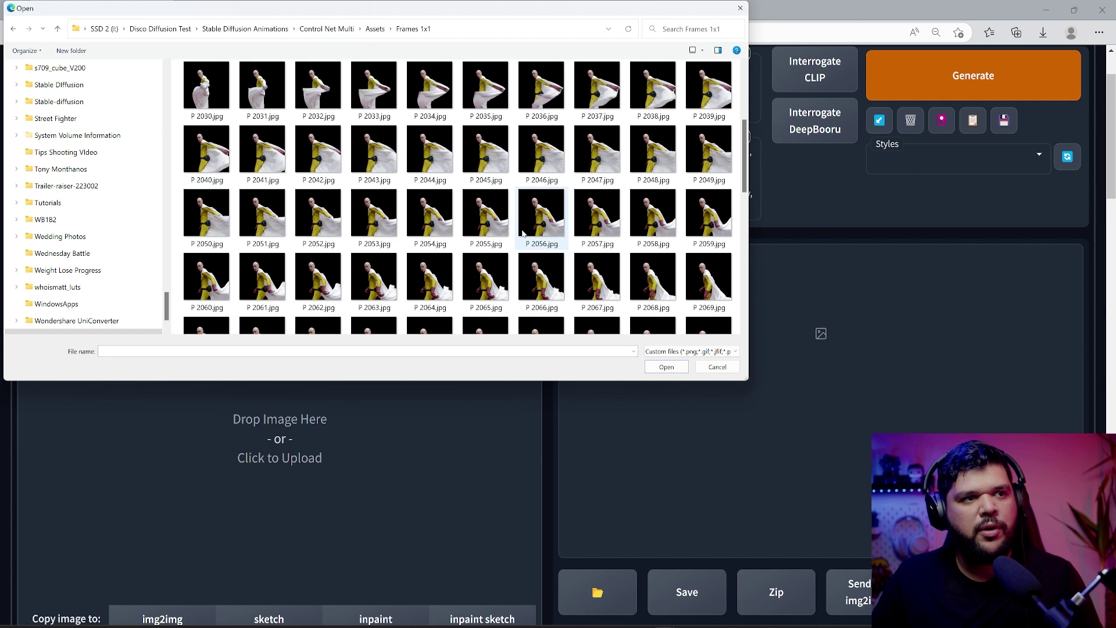
pyautogui.scroll(3, 523, 233)
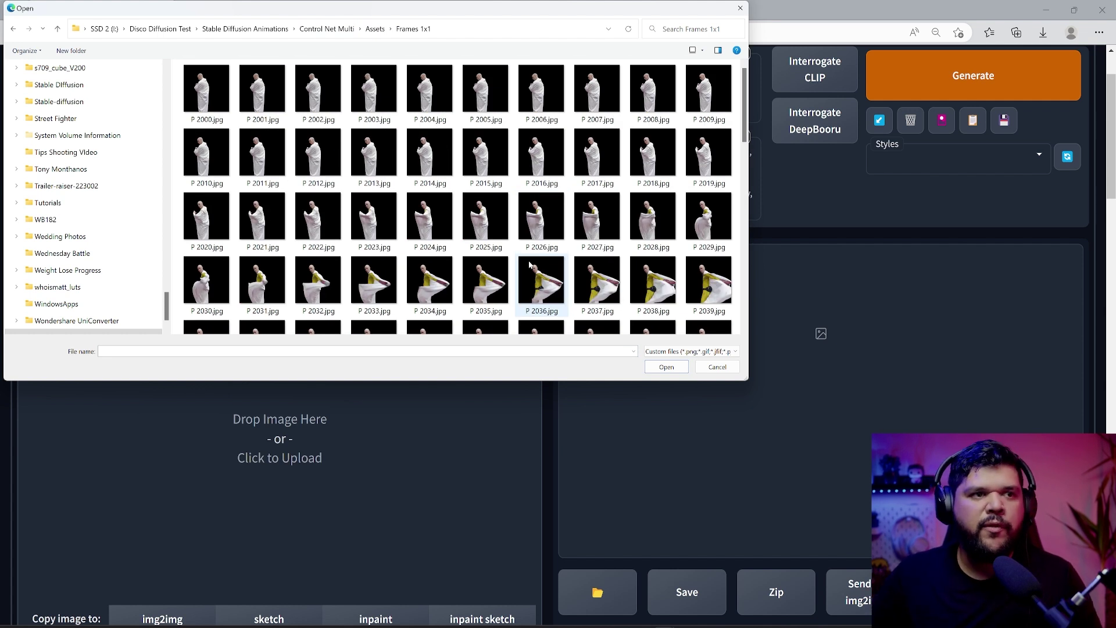
pyautogui.scroll(-10, 558, 233)
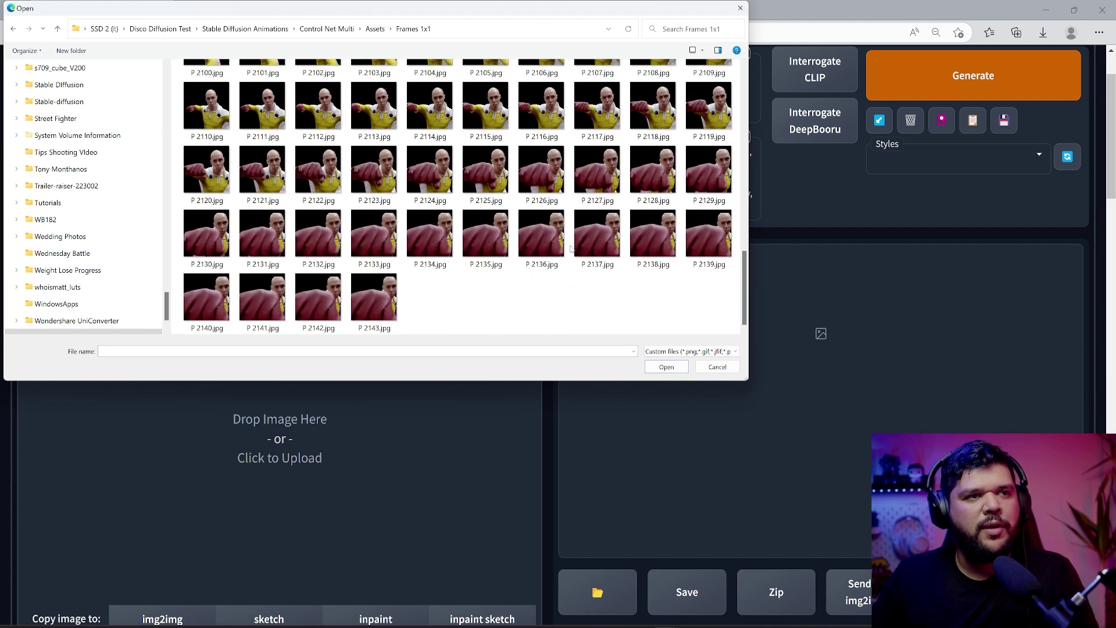
pyautogui.scroll(10, 571, 248)
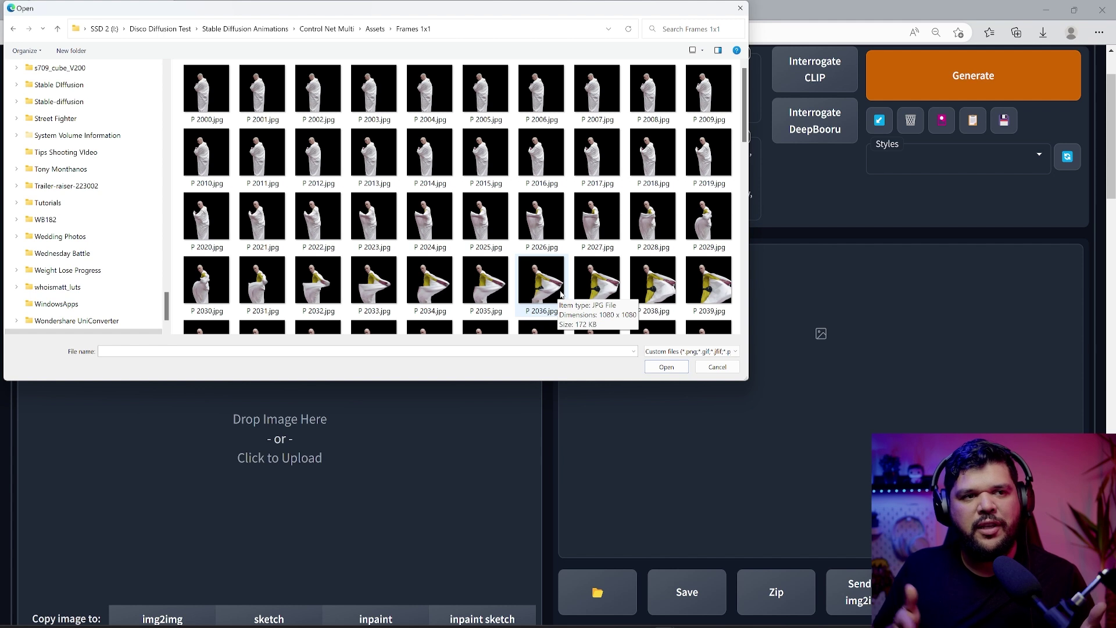
pyautogui.scroll(-3, 541, 291)
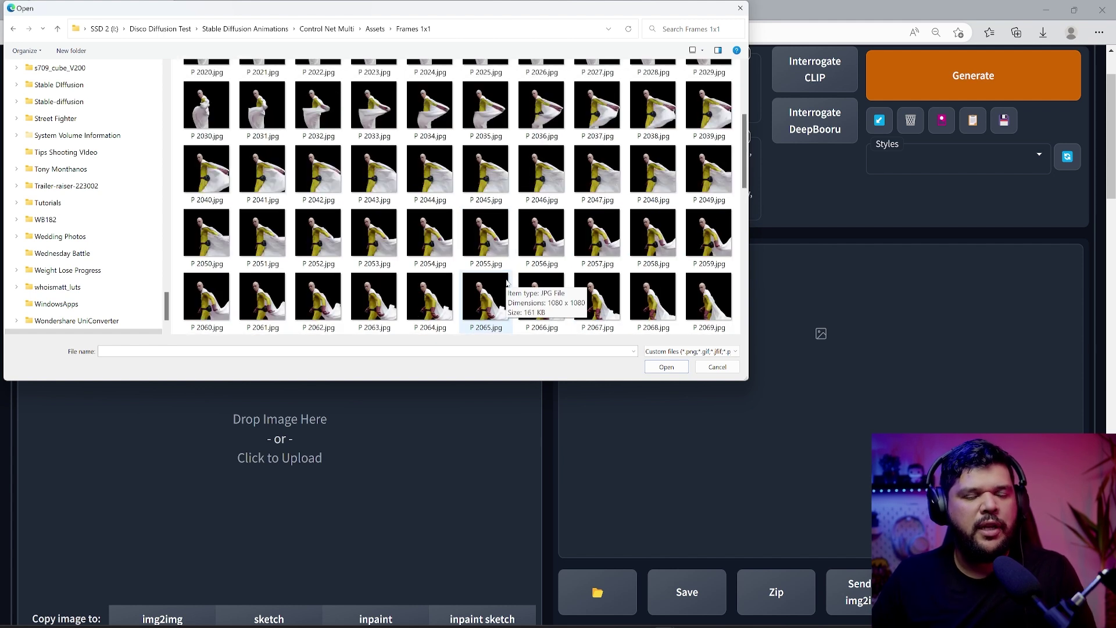
pyautogui.scroll(-3, 511, 291)
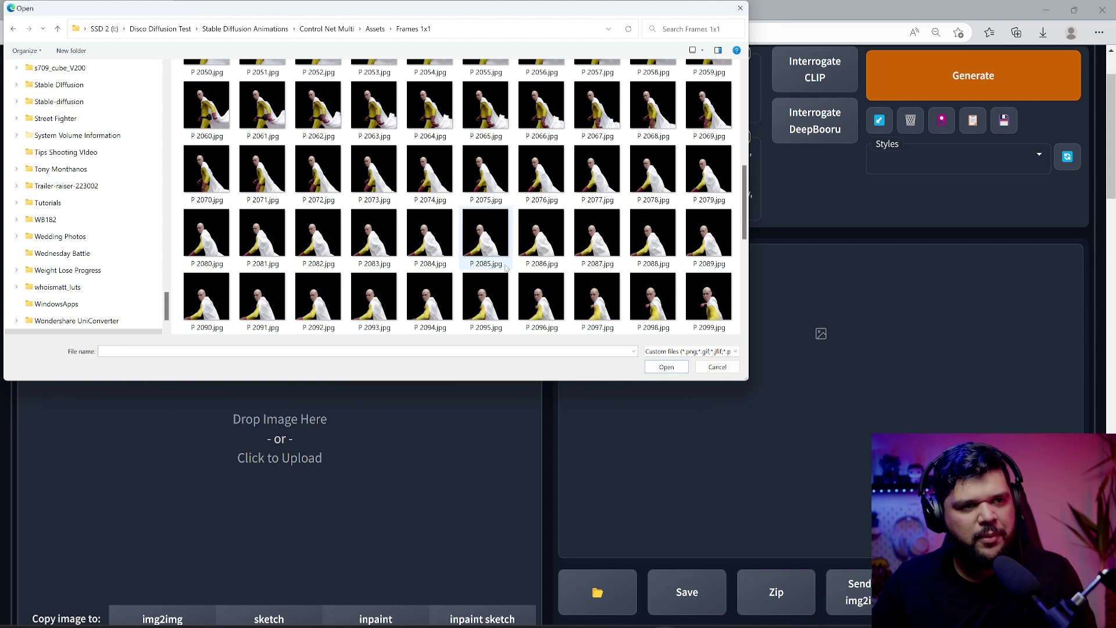
pyautogui.scroll(-3, 505, 268)
pyautogui.scroll(-2, 489, 262)
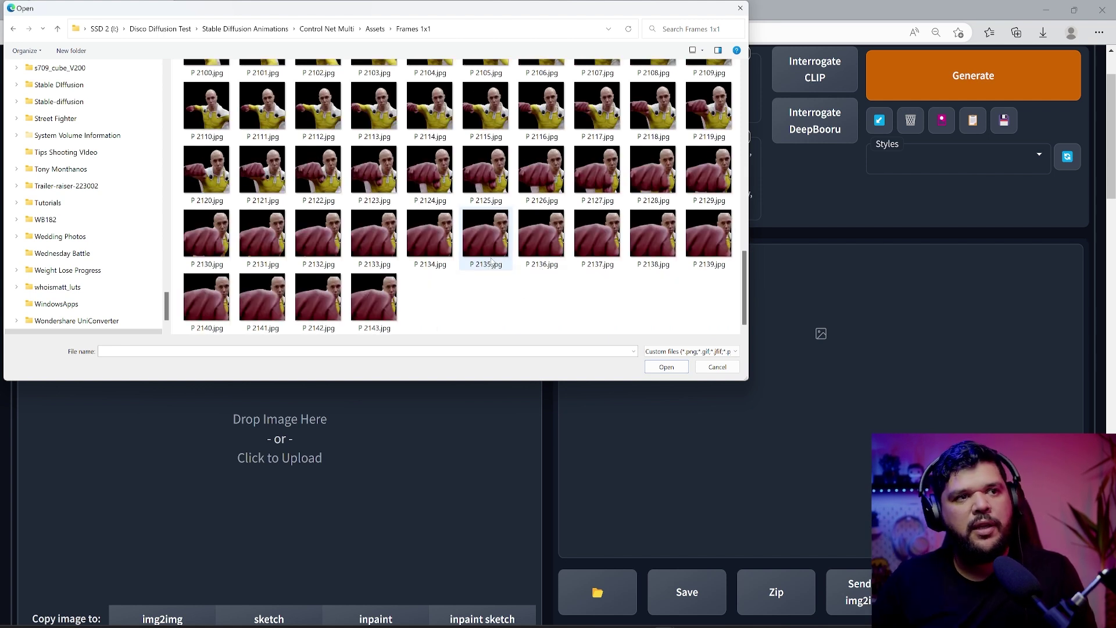
pyautogui.scroll(10, 491, 263)
pyautogui.scroll(-5, 488, 271)
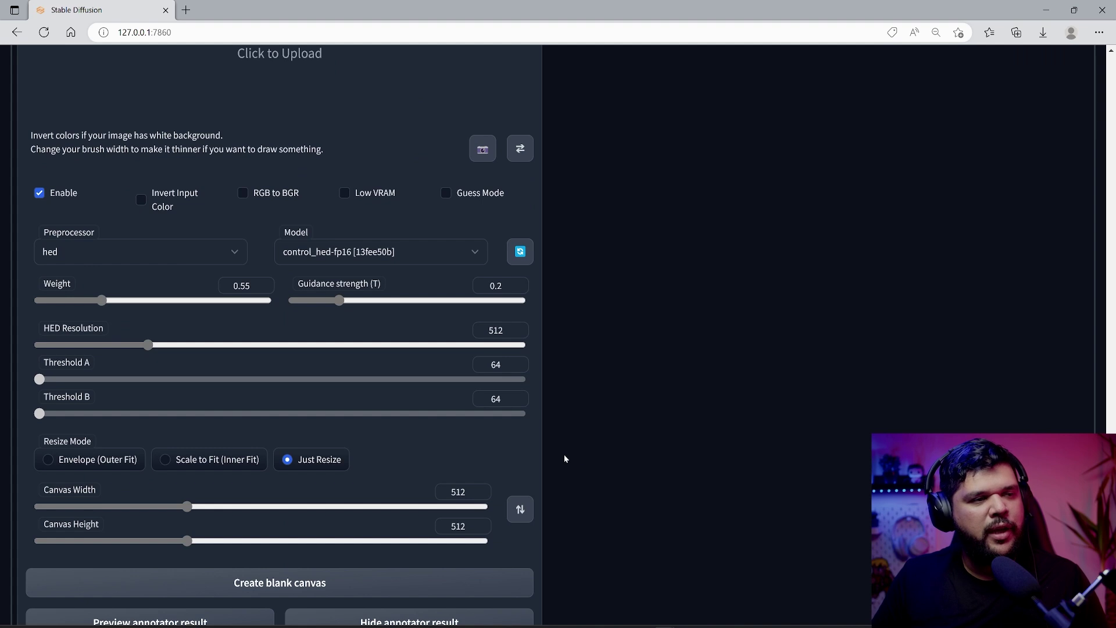
pyautogui.scroll(15, 584, 469)
pyautogui.scroll(2, 583, 470)
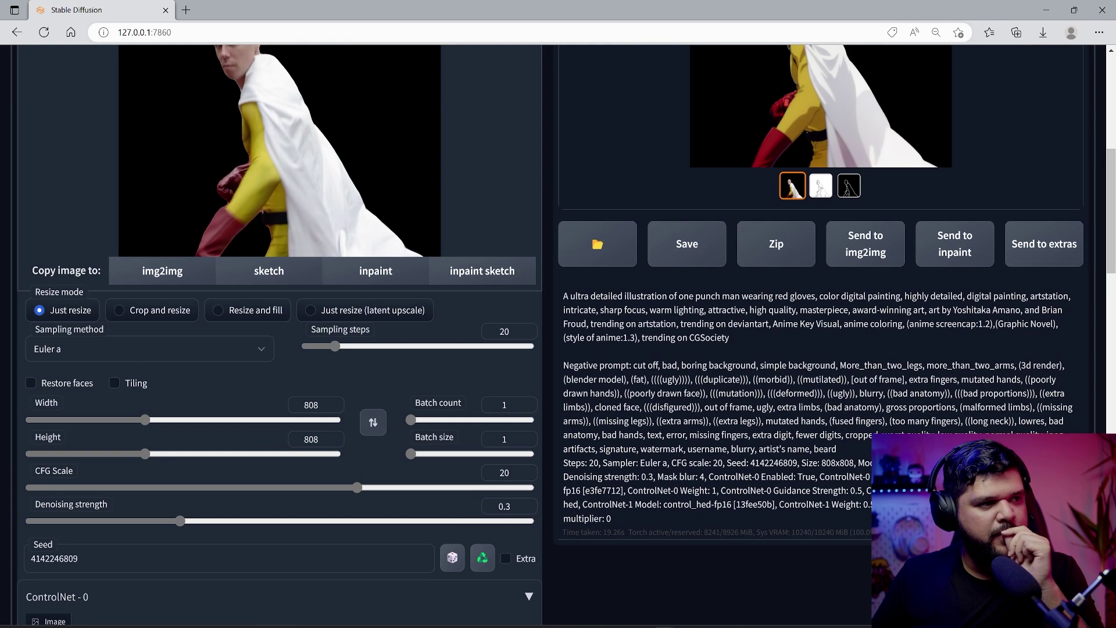
pyautogui.scroll(-3, 286, 511)
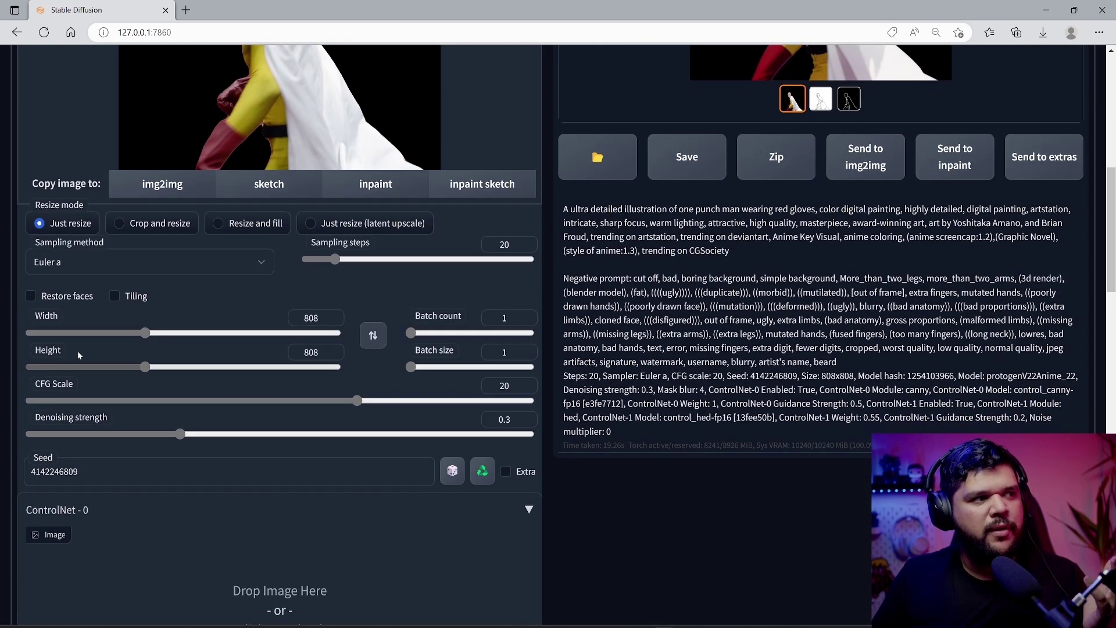
pyautogui.scroll(3, 159, 431)
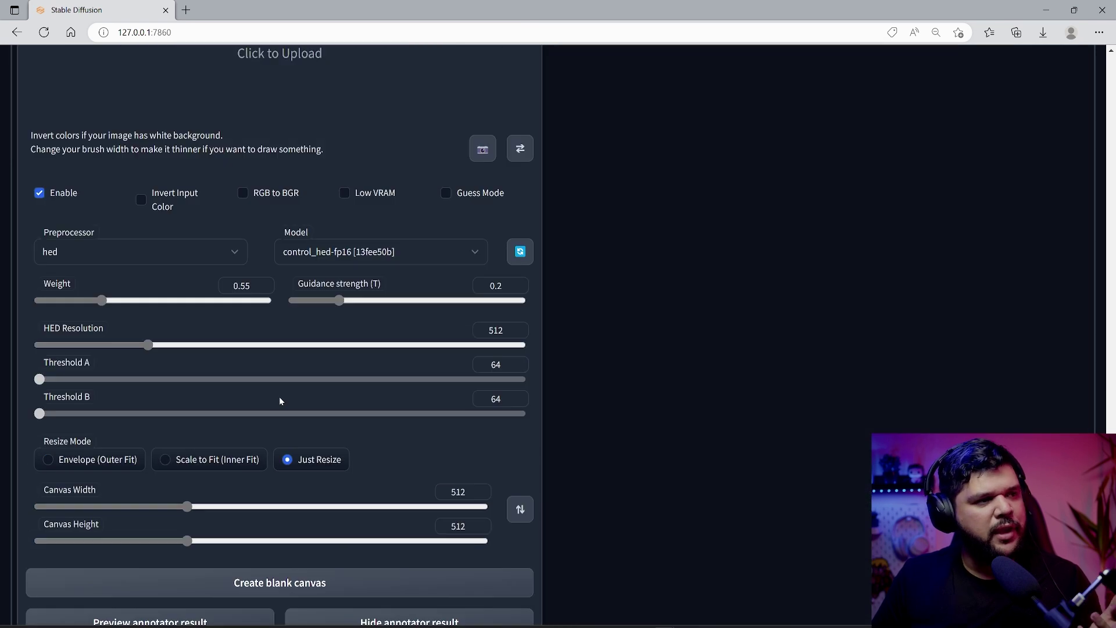
pyautogui.scroll(10, 283, 371)
pyautogui.scroll(-9, 347, 424)
pyautogui.scroll(20, 297, 413)
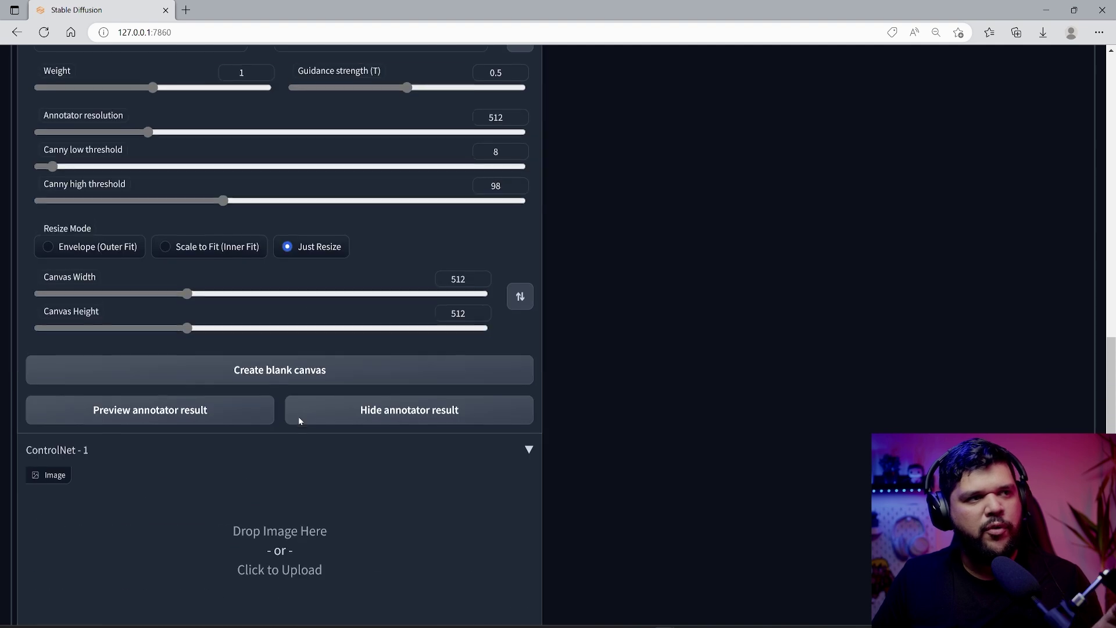
# Switch between the canny line-art and hed outline control images, ending on canny
pyautogui.scroll(1, 439, 429)
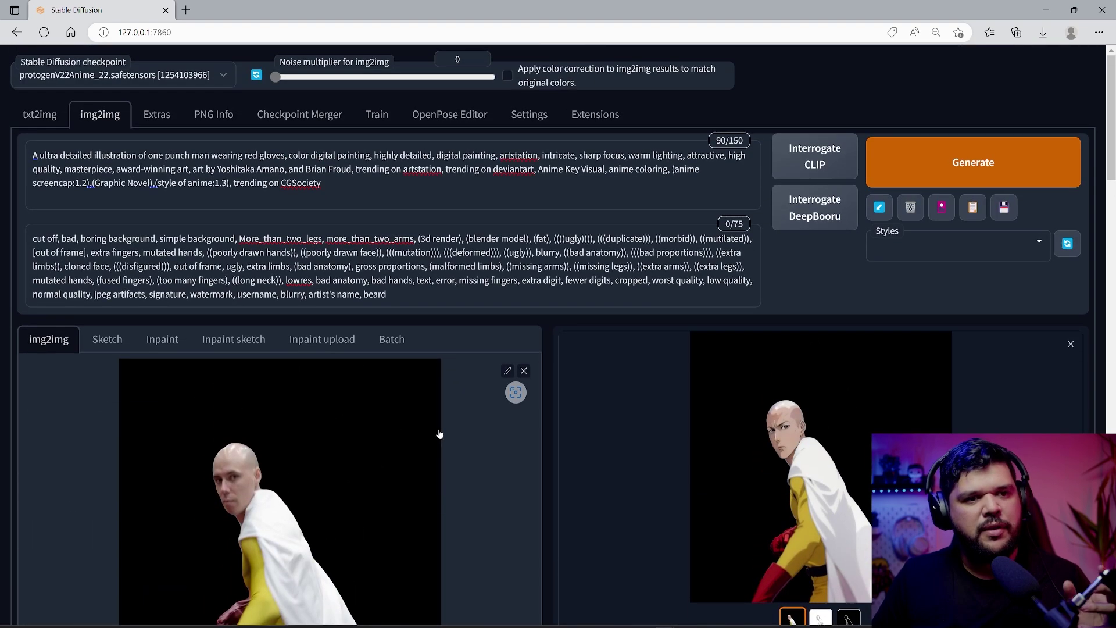
pyautogui.scroll(-3, 479, 439)
pyautogui.scroll(-2, 582, 424)
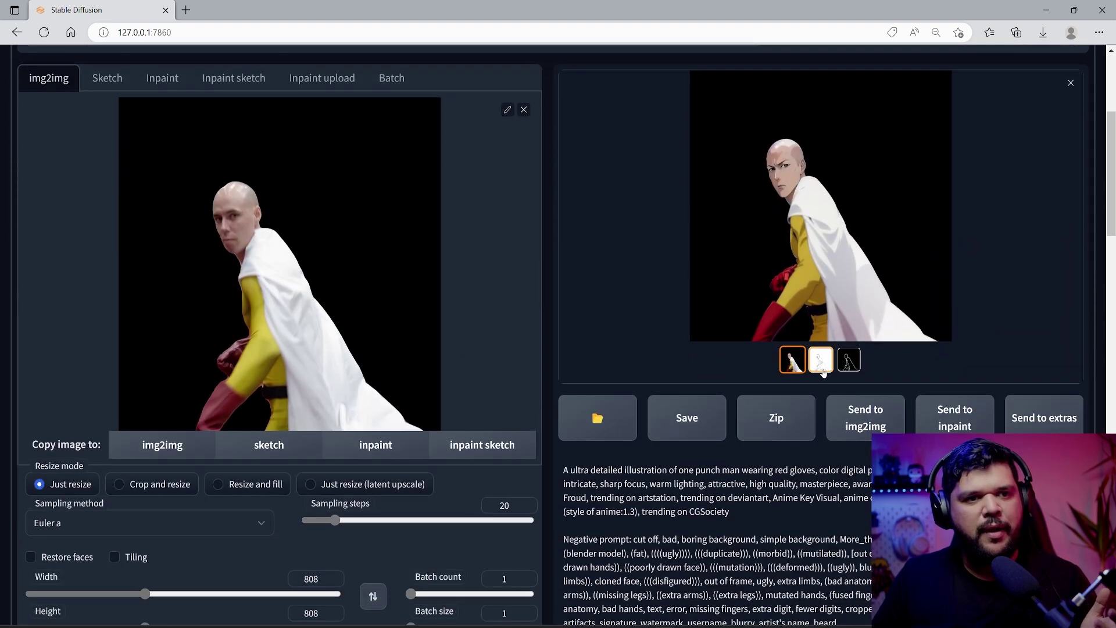
pyautogui.click(822, 365)
pyautogui.click(846, 368)
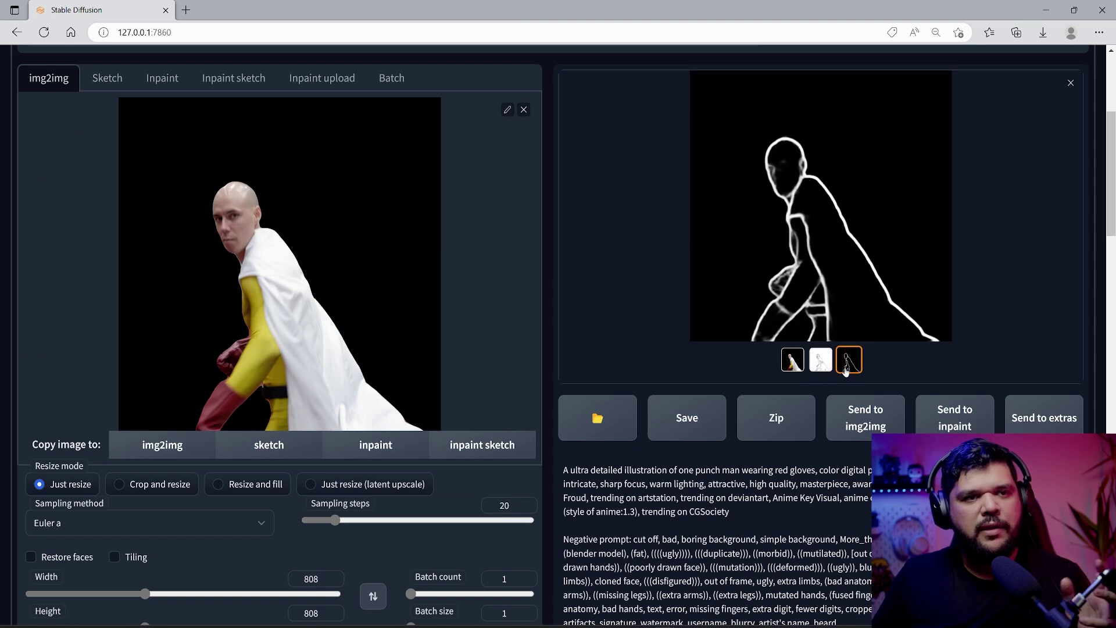
pyautogui.click(829, 369)
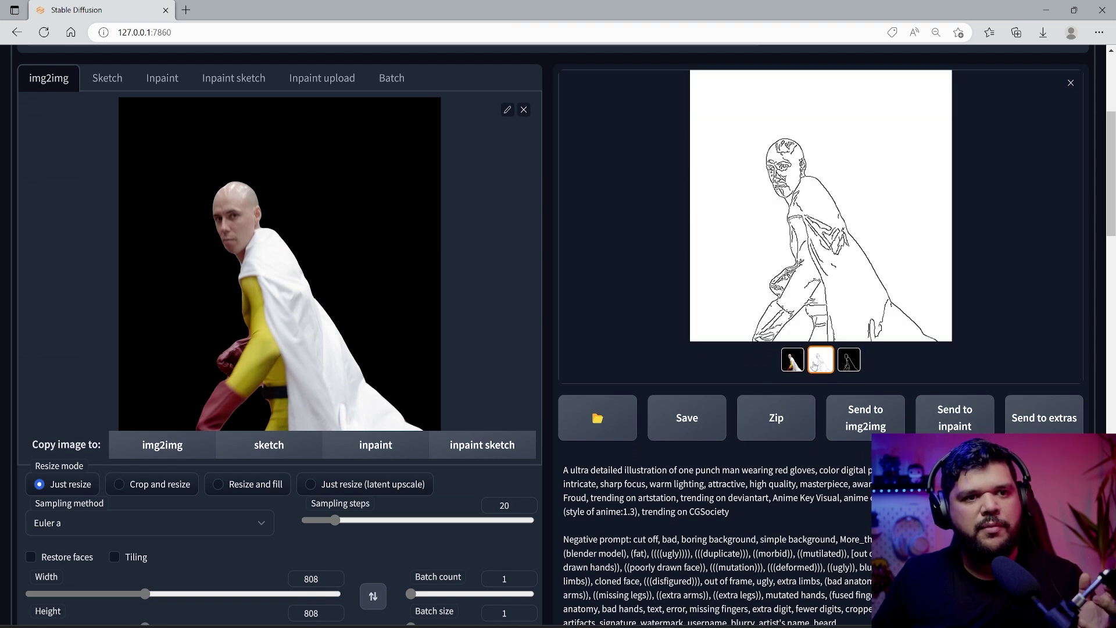
pyautogui.click(843, 365)
pyautogui.click(830, 367)
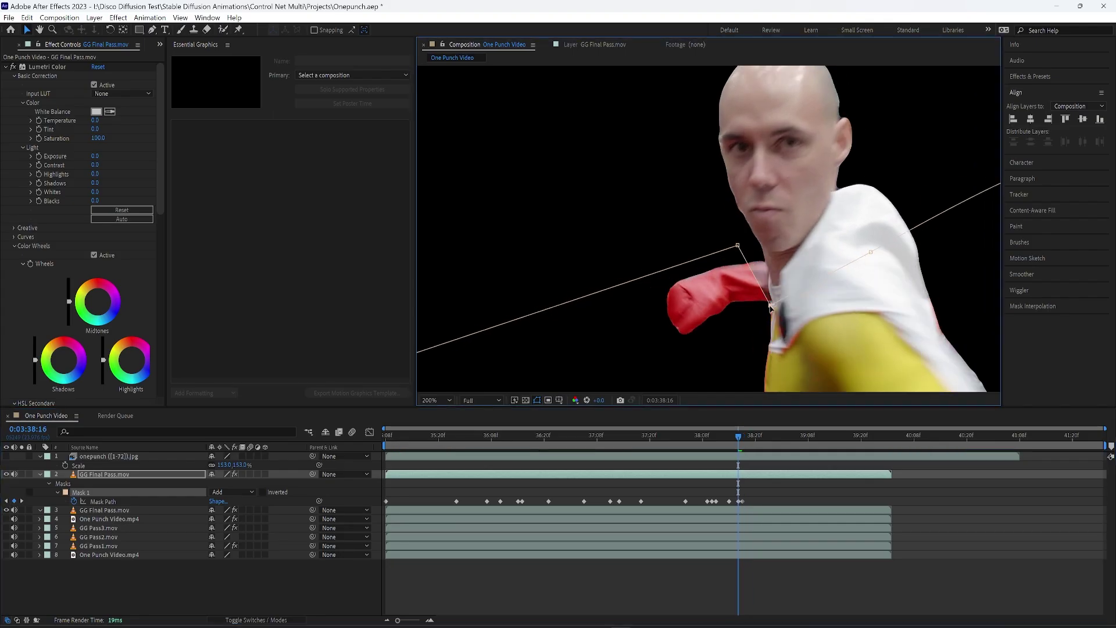
# Scroll After Effects' Effect Controls toward Lumetri's HSL Secondary, then return to Stable Diffusion
pyautogui.scroll(-5, 163, 254)
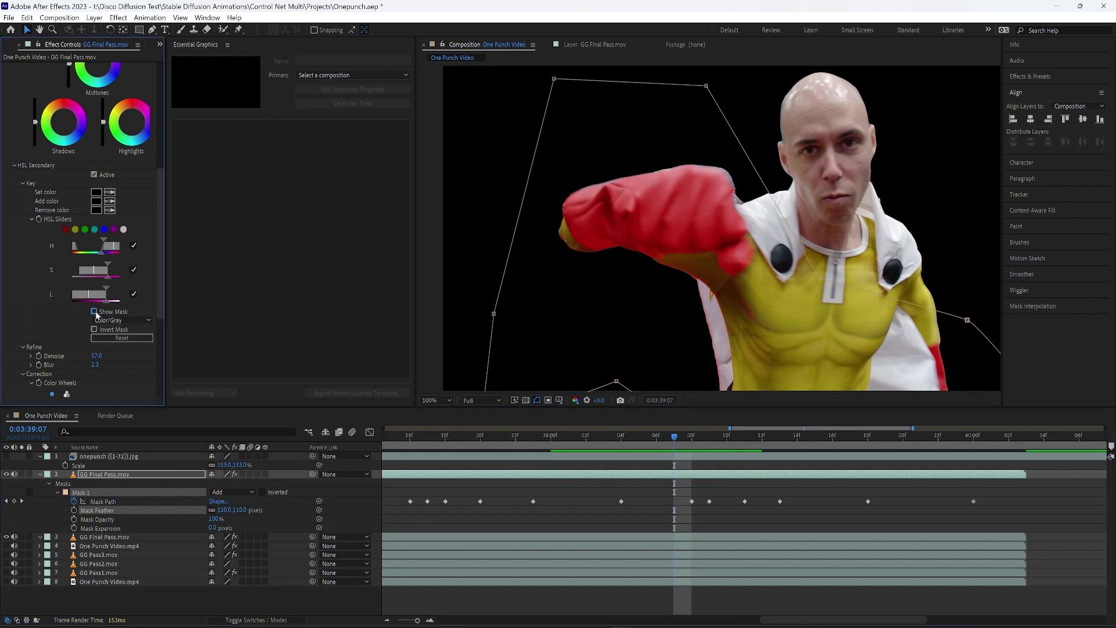
pyautogui.click(661, 453)
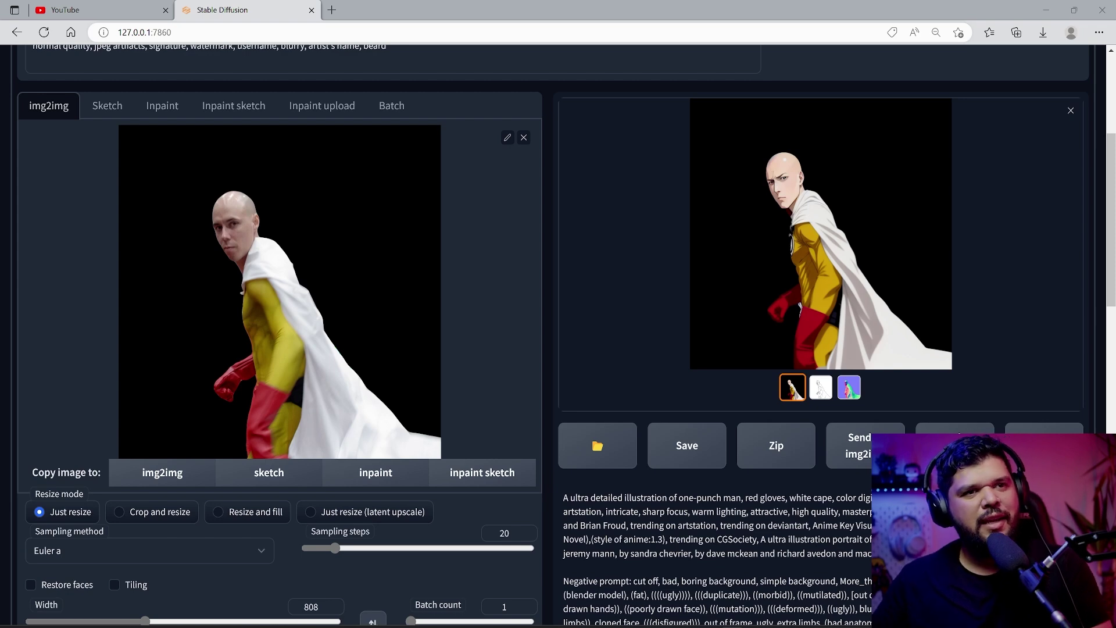
pyautogui.scroll(-7, 680, 429)
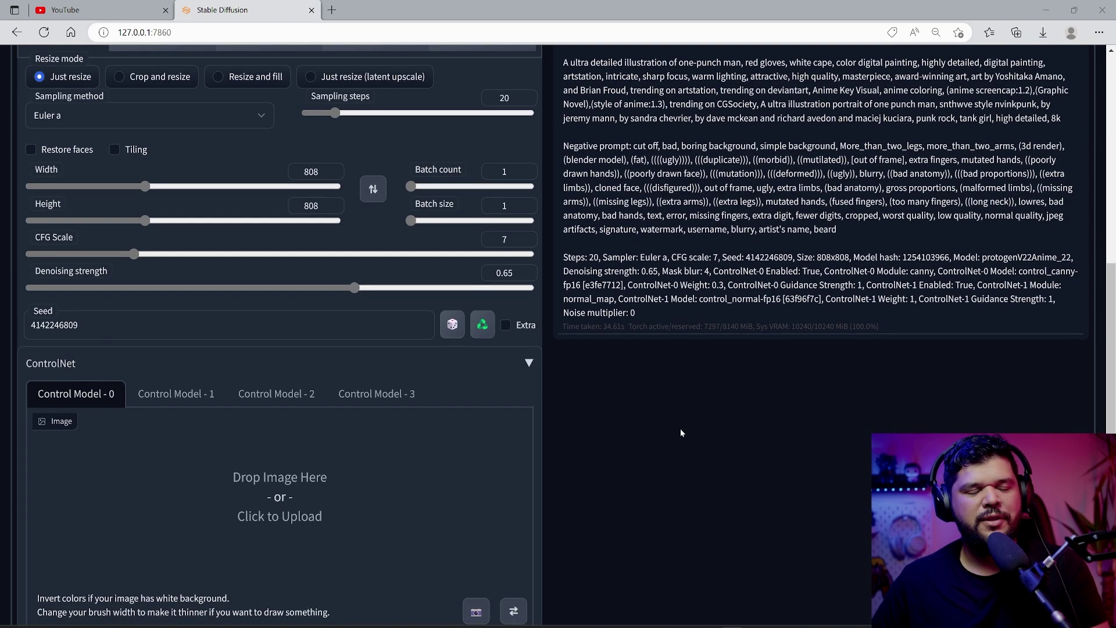
pyautogui.scroll(-3, 681, 433)
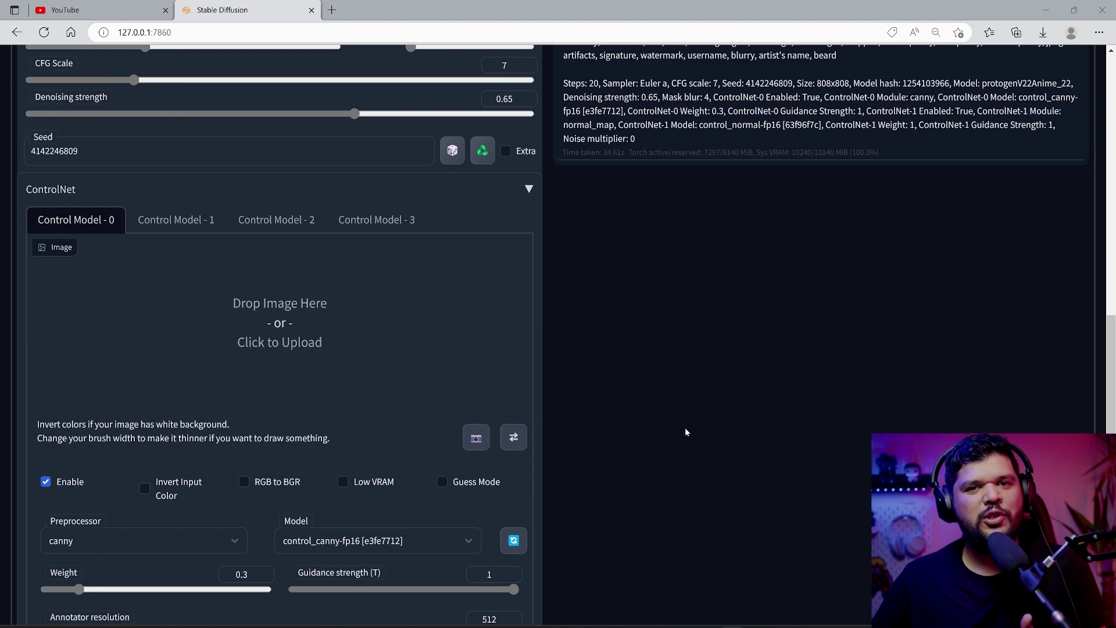
pyautogui.scroll(5, 686, 430)
pyautogui.scroll(-6, 686, 433)
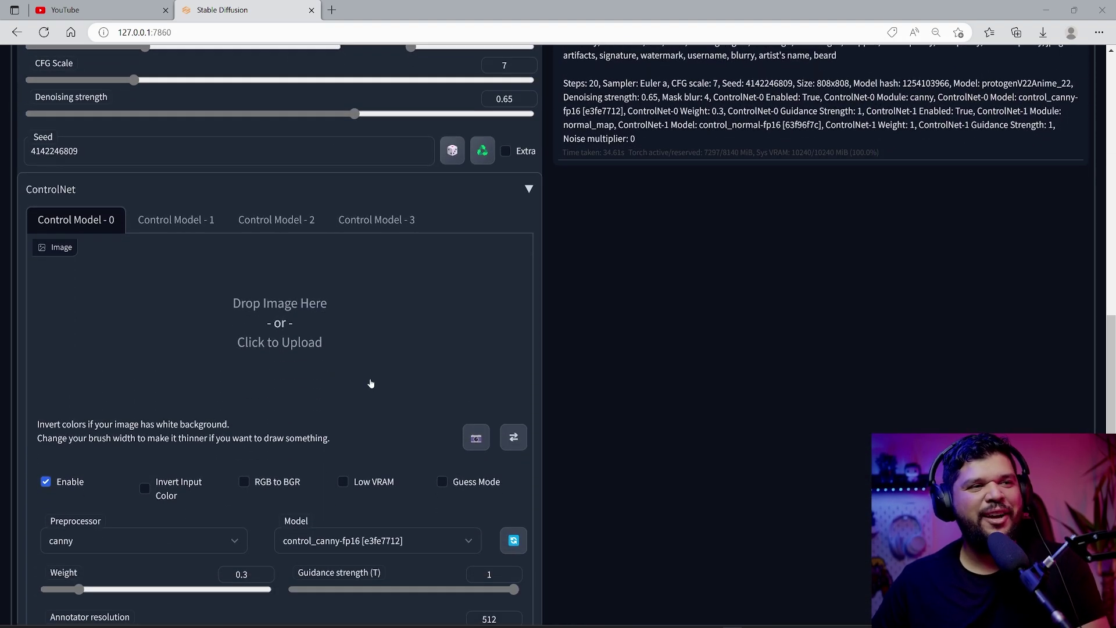
pyautogui.scroll(-8, 343, 363)
pyautogui.scroll(11, 465, 399)
pyautogui.scroll(1, 464, 399)
pyautogui.scroll(-1, 465, 400)
pyautogui.scroll(1, 452, 402)
pyautogui.scroll(-2, 451, 396)
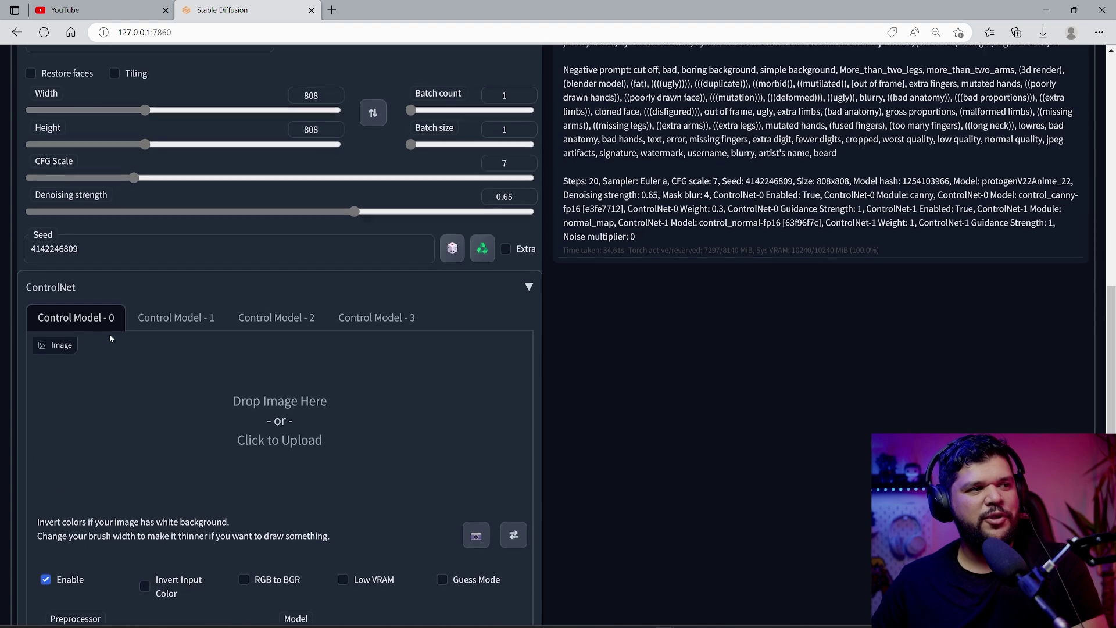
pyautogui.scroll(-7, 209, 443)
pyautogui.scroll(-1, 213, 468)
pyautogui.scroll(8, 197, 407)
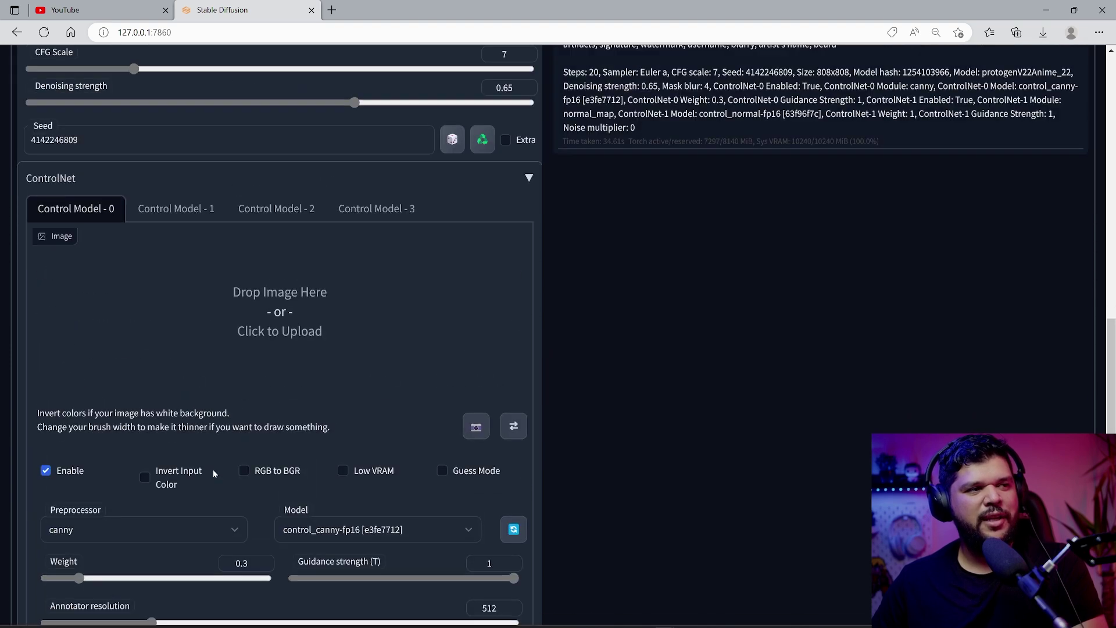
pyautogui.click(185, 321)
pyautogui.click(262, 323)
pyautogui.click(410, 323)
pyautogui.click(174, 321)
pyautogui.click(82, 319)
pyautogui.scroll(-8, 209, 332)
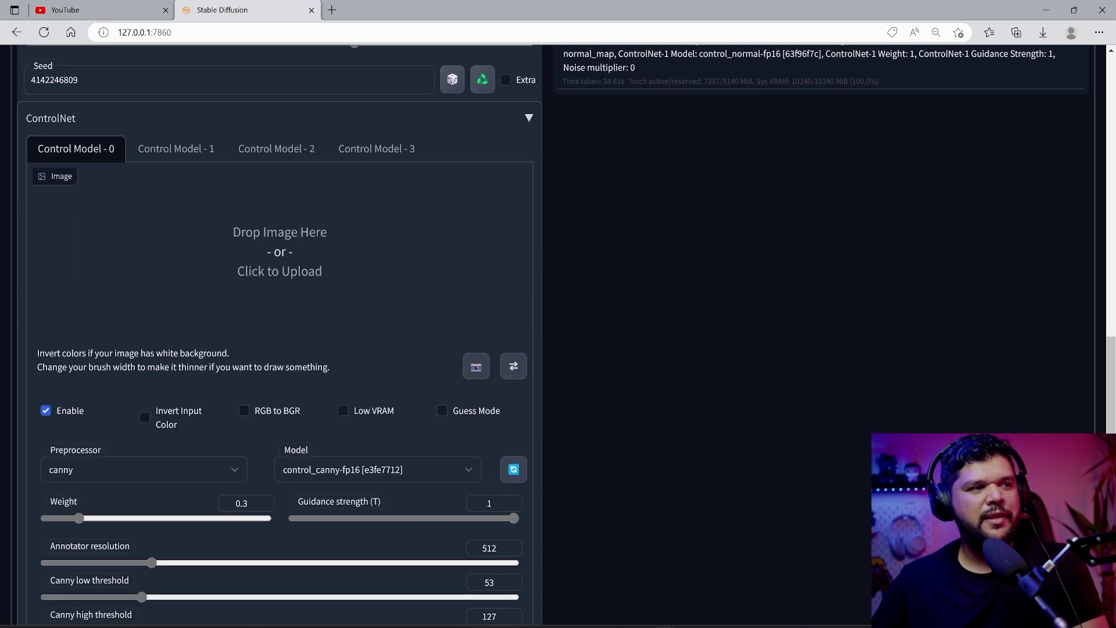
pyautogui.scroll(12, 208, 332)
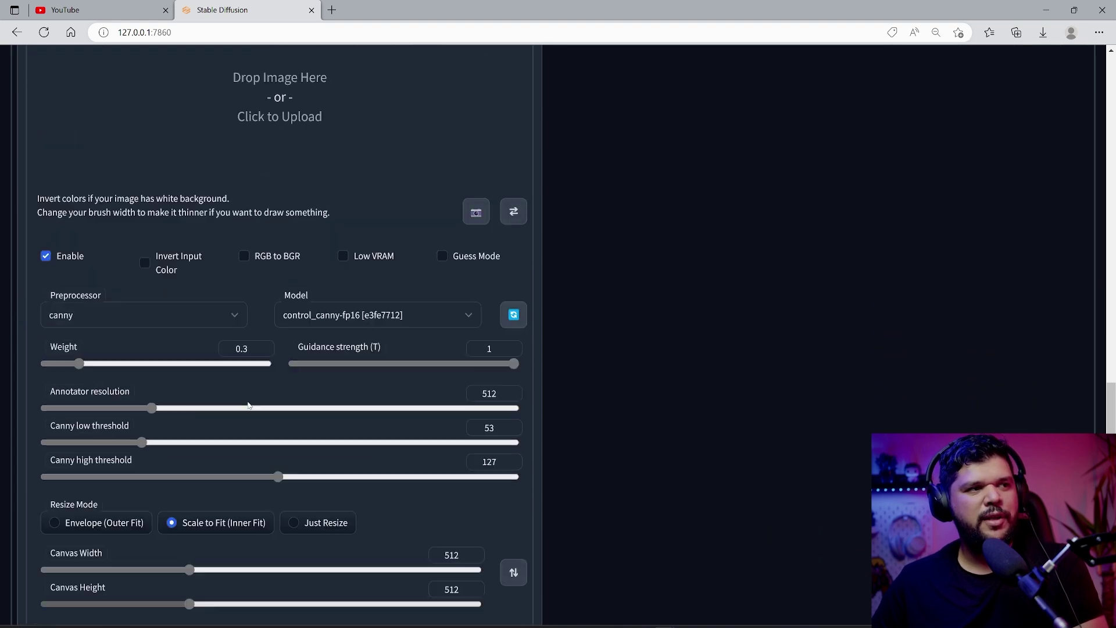
pyautogui.scroll(-4, 236, 409)
pyautogui.scroll(-1, 236, 412)
pyautogui.scroll(2, 192, 372)
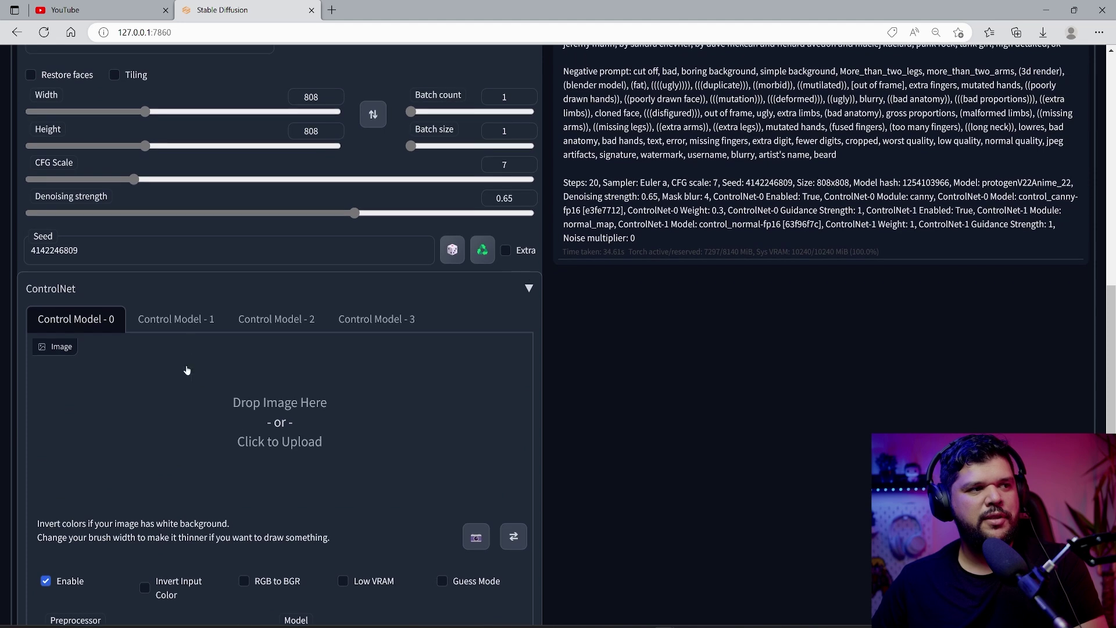
pyautogui.click(186, 329)
pyautogui.click(85, 328)
pyautogui.click(176, 323)
pyautogui.click(277, 323)
pyautogui.click(376, 323)
pyautogui.click(283, 327)
pyautogui.click(76, 320)
pyautogui.scroll(-7, 271, 352)
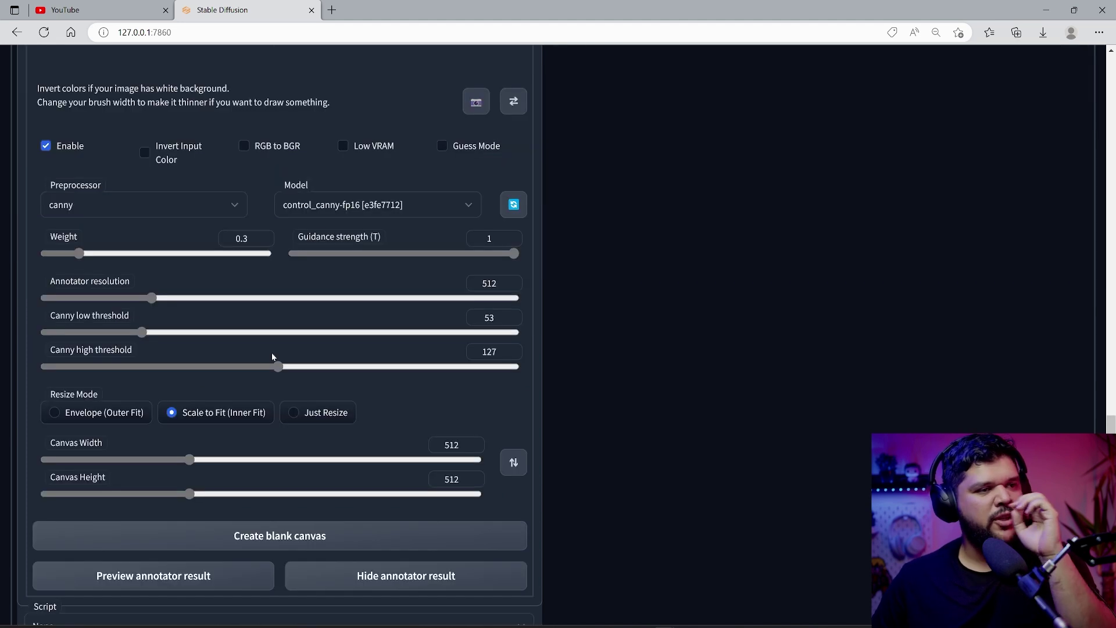
pyautogui.scroll(12, 274, 342)
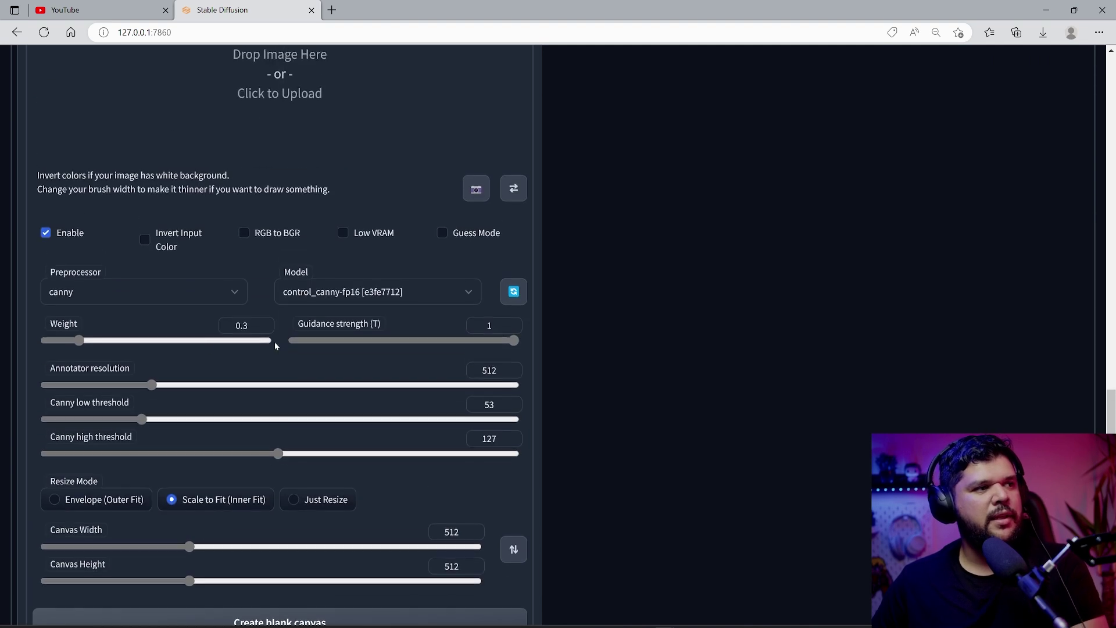
pyautogui.scroll(7, 235, 361)
# View the canny line-art control image, then the normal-map control image in the result gallery
pyautogui.scroll(-4, 686, 398)
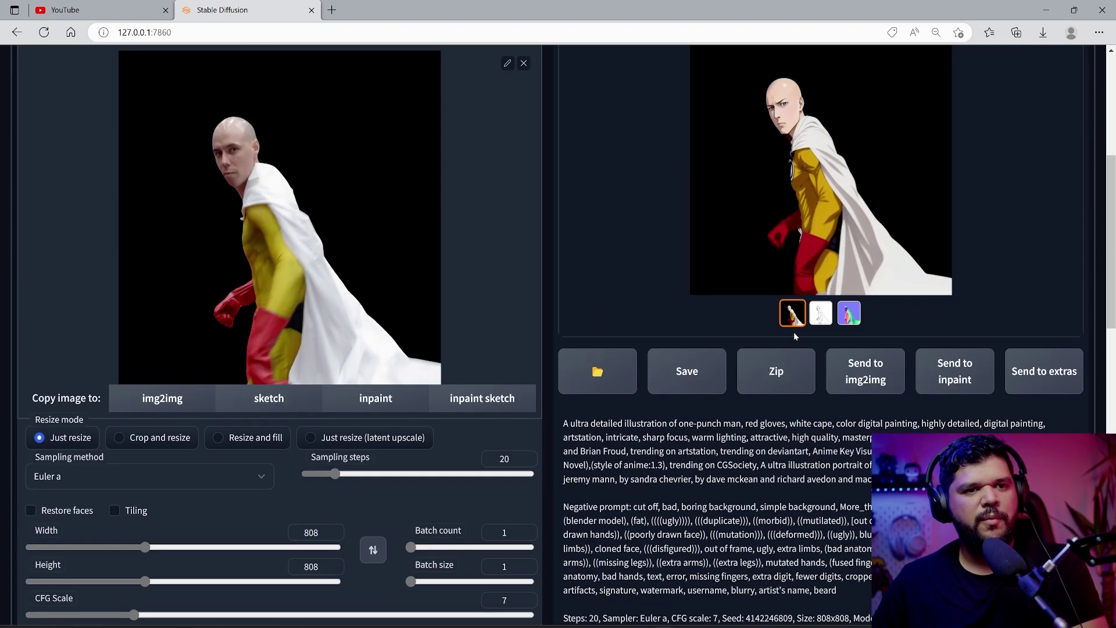
pyautogui.click(756, 233)
pyautogui.scroll(2, 686, 397)
pyautogui.scroll(1, 686, 397)
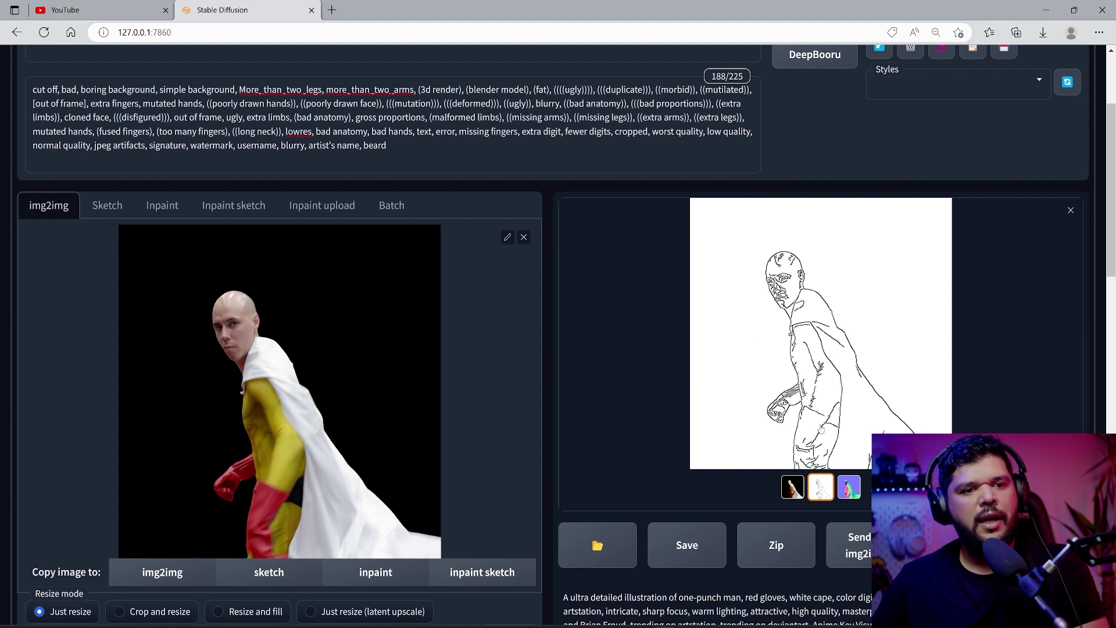
pyautogui.scroll(-2, 637, 327)
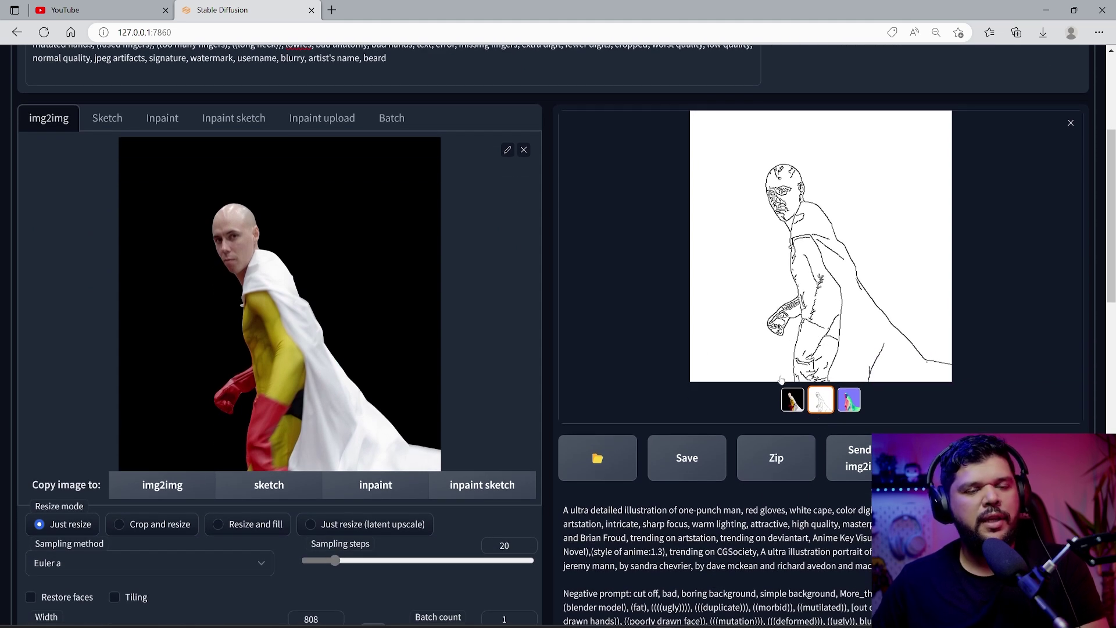
pyautogui.click(850, 402)
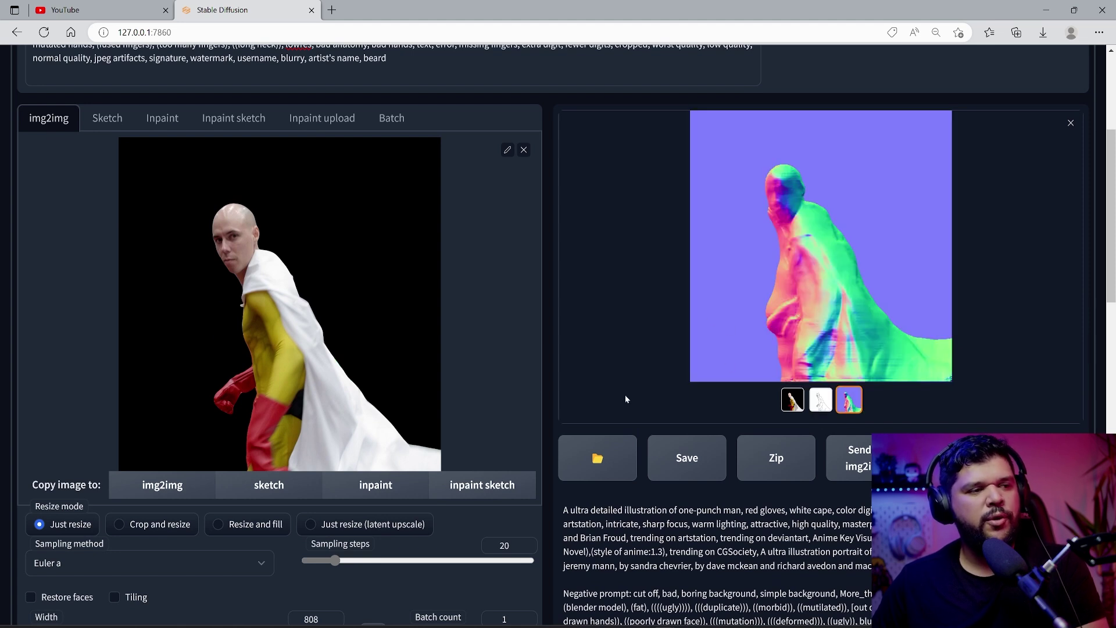
pyautogui.scroll(-10, 546, 364)
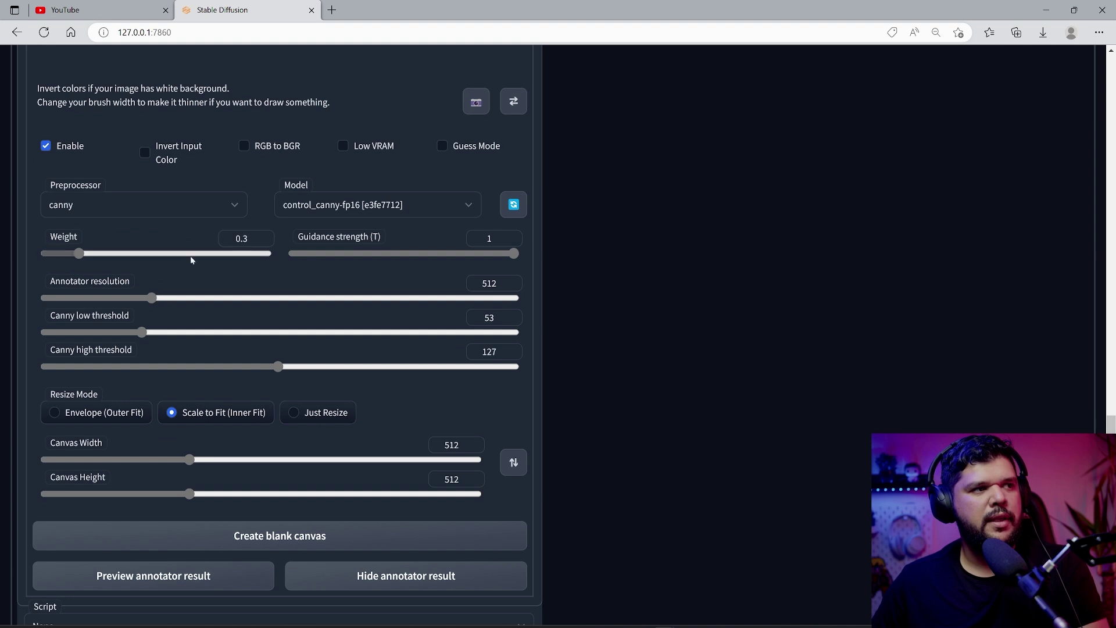
# Review Control Model - 1: normal_map preprocessor, control_normal-fp16 model, weight 1
pyautogui.scroll(-2, 95, 271)
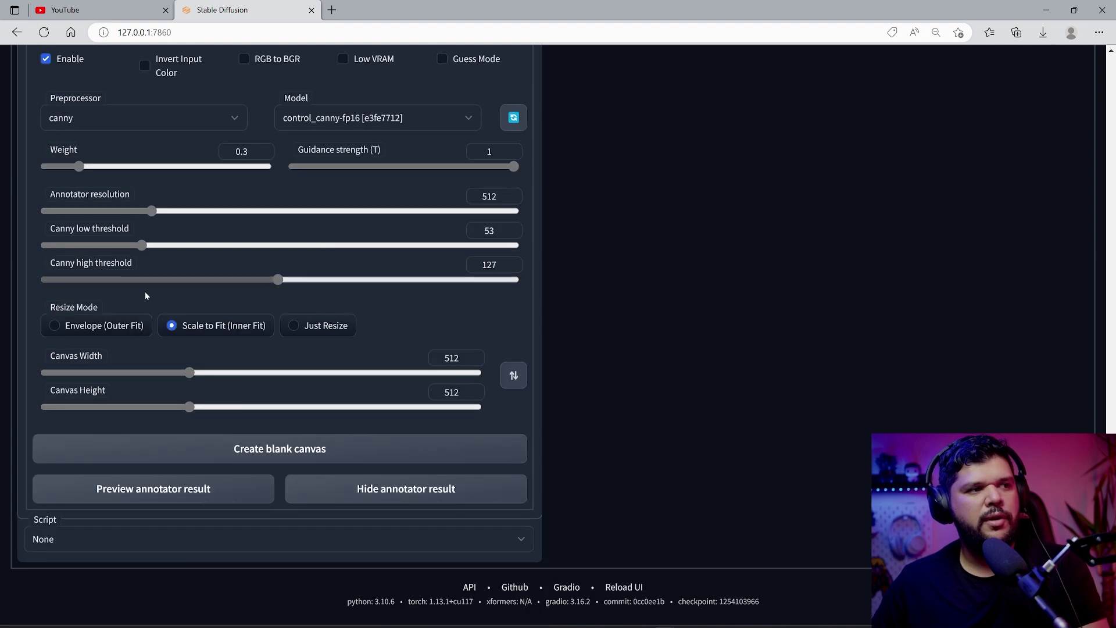
pyautogui.scroll(3, 129, 282)
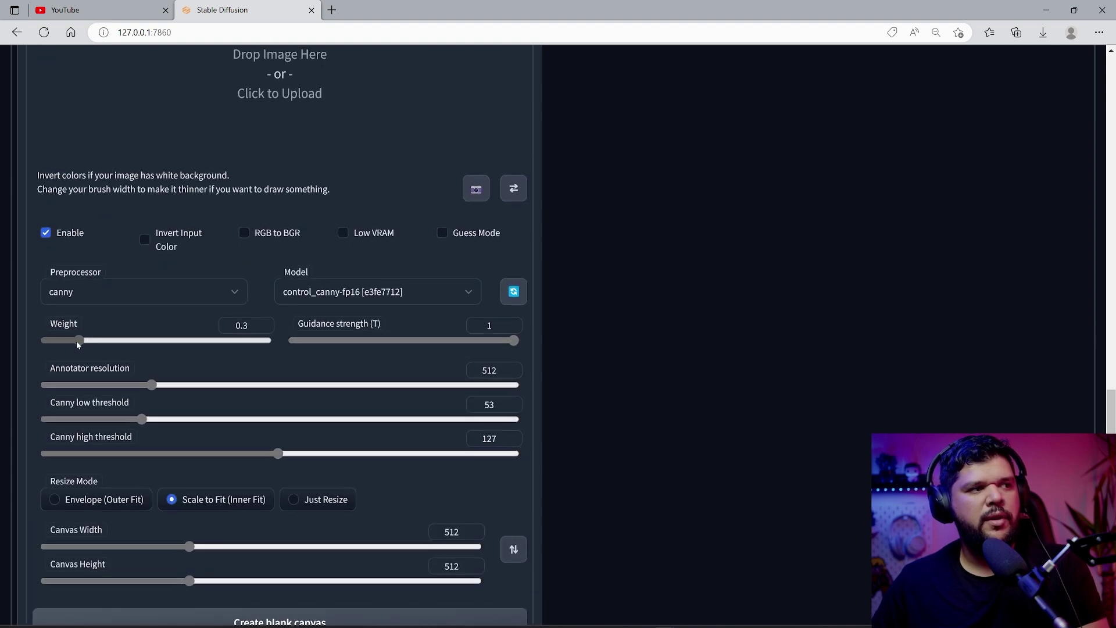
pyautogui.scroll(-1, 220, 341)
pyautogui.scroll(1, 143, 347)
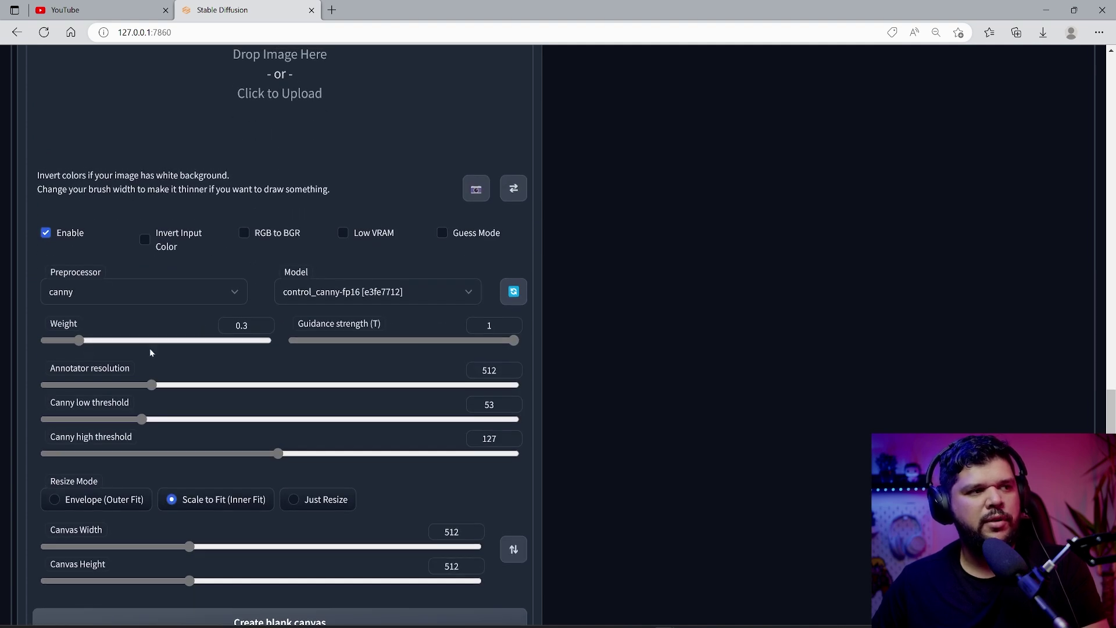
pyautogui.scroll(5, 151, 351)
pyautogui.click(175, 229)
pyautogui.scroll(-7, 174, 229)
pyautogui.scroll(3, 262, 365)
pyautogui.scroll(-1, 144, 326)
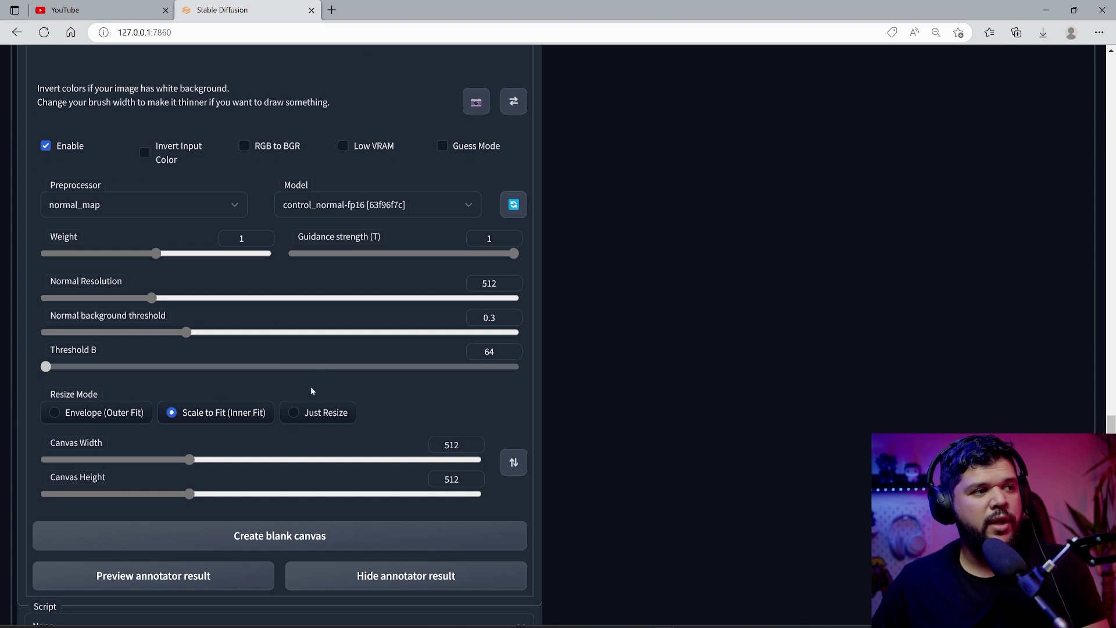
pyautogui.scroll(3, 312, 391)
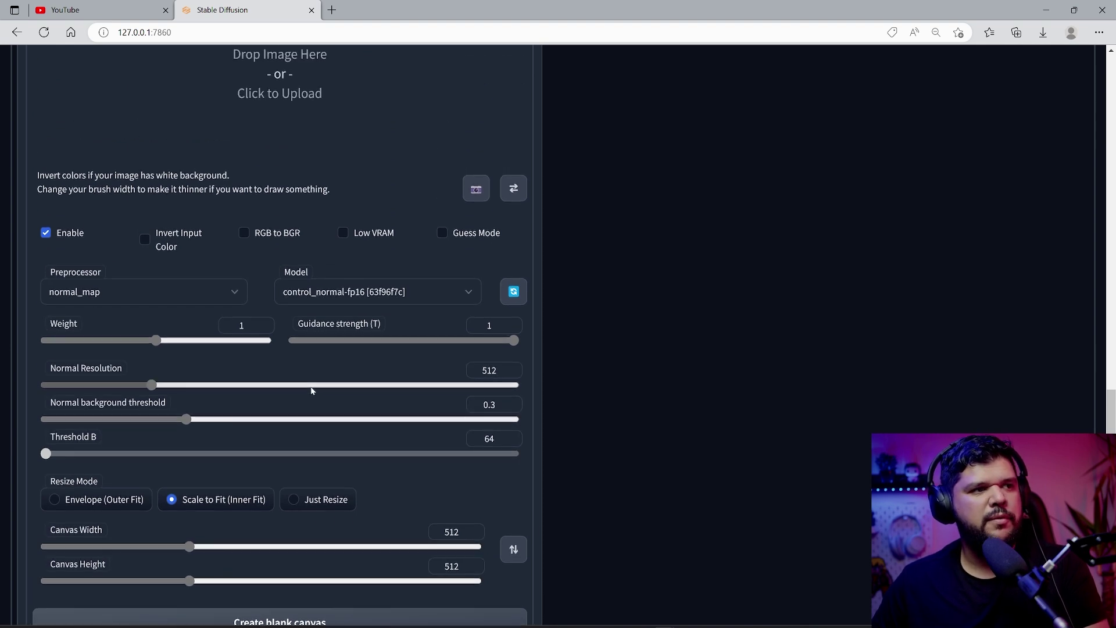
pyautogui.scroll(2, 312, 391)
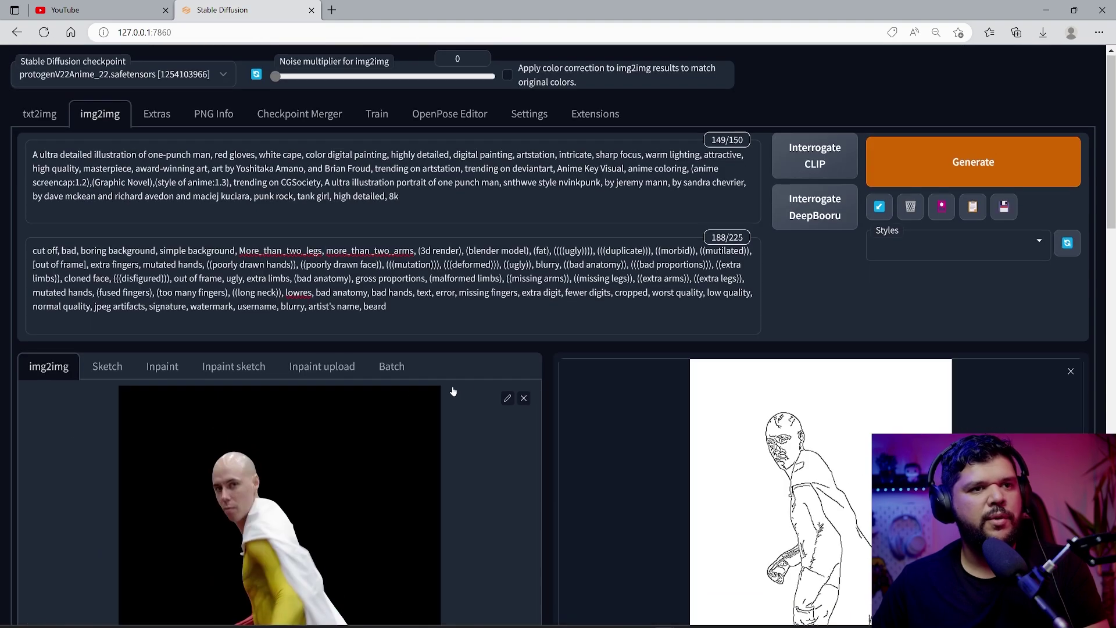
pyautogui.scroll(-3, 643, 357)
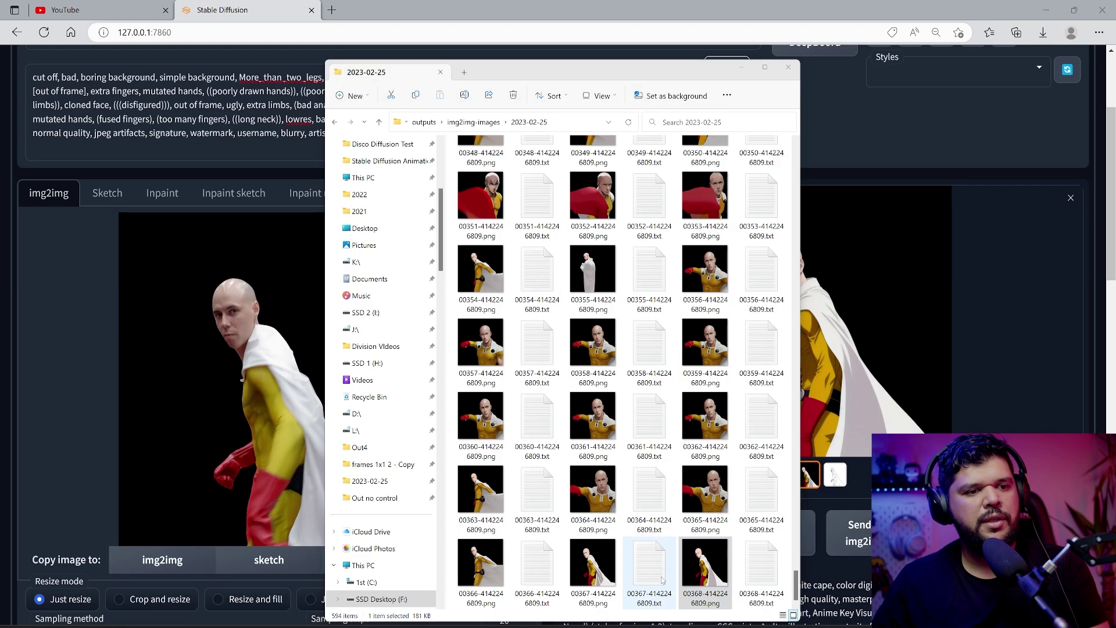
# Compare generated frames 00368 and 00367 in Photos, then close both viewers
pyautogui.doubleClick(594, 573)
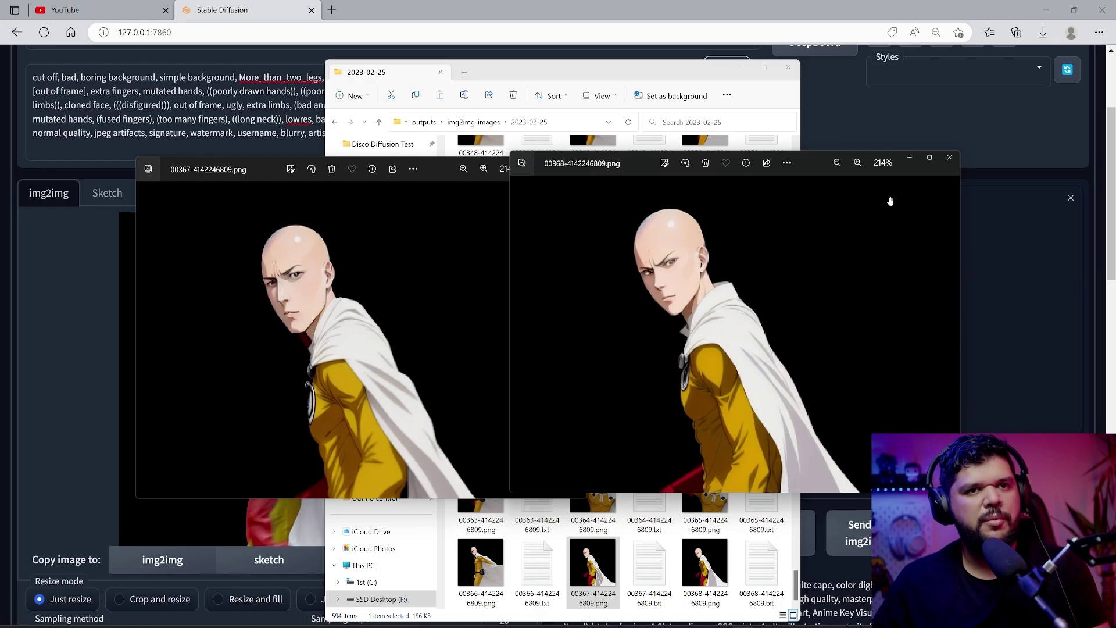
pyautogui.click(910, 158)
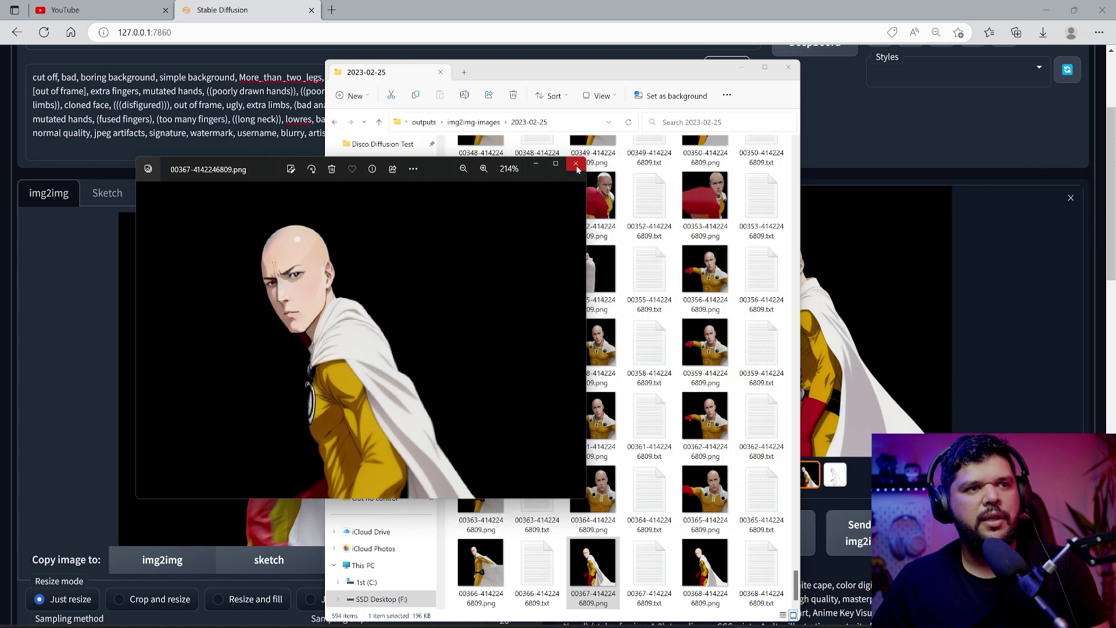
pyautogui.click(578, 170)
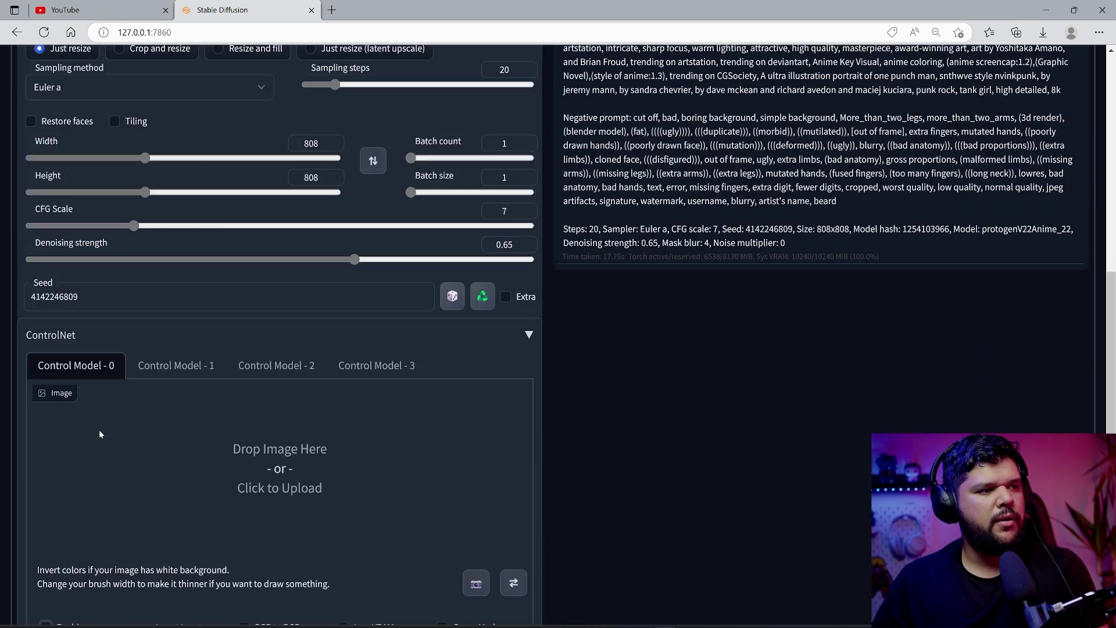
pyautogui.scroll(-4, 100, 434)
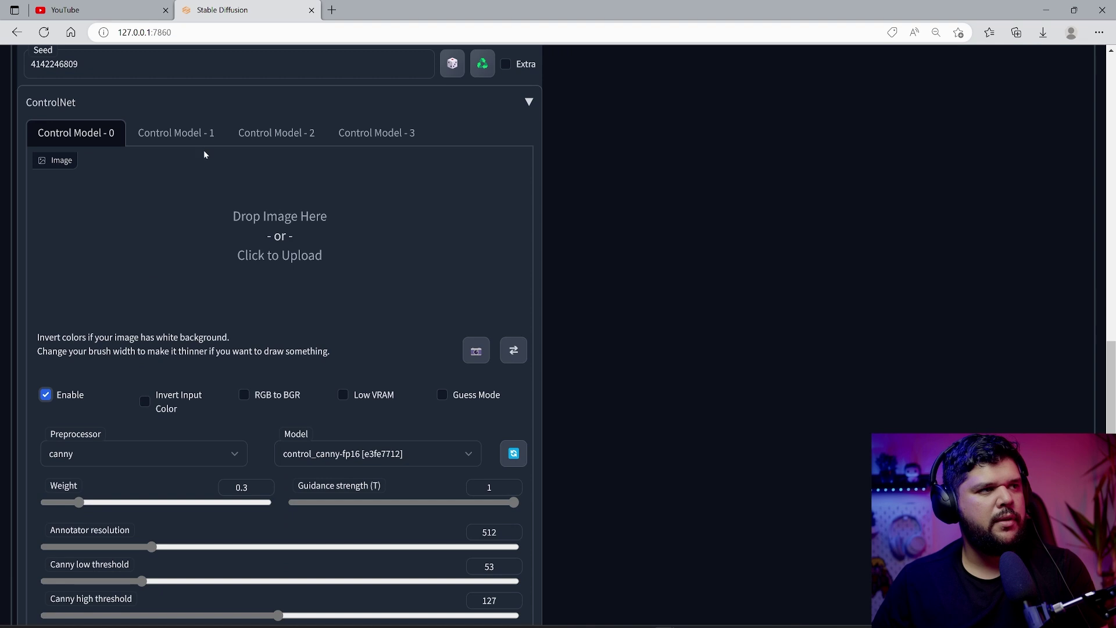
# Enable the second ControlNet model, Control Model - 1
pyautogui.click(192, 135)
pyautogui.click(81, 400)
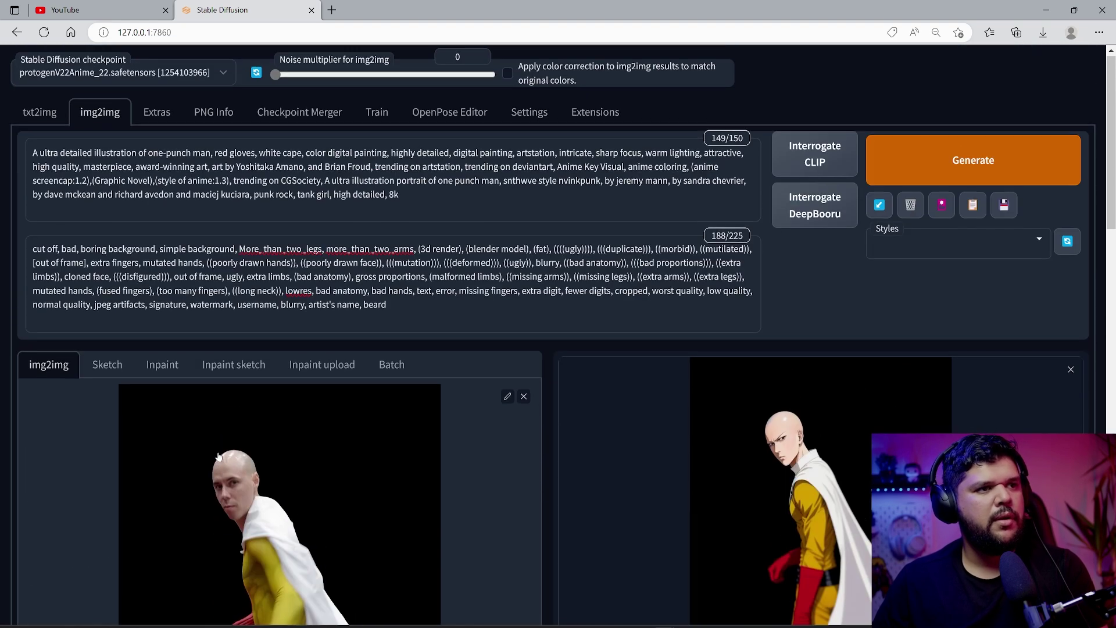
pyautogui.scroll(-2, 344, 363)
pyautogui.scroll(2, 344, 363)
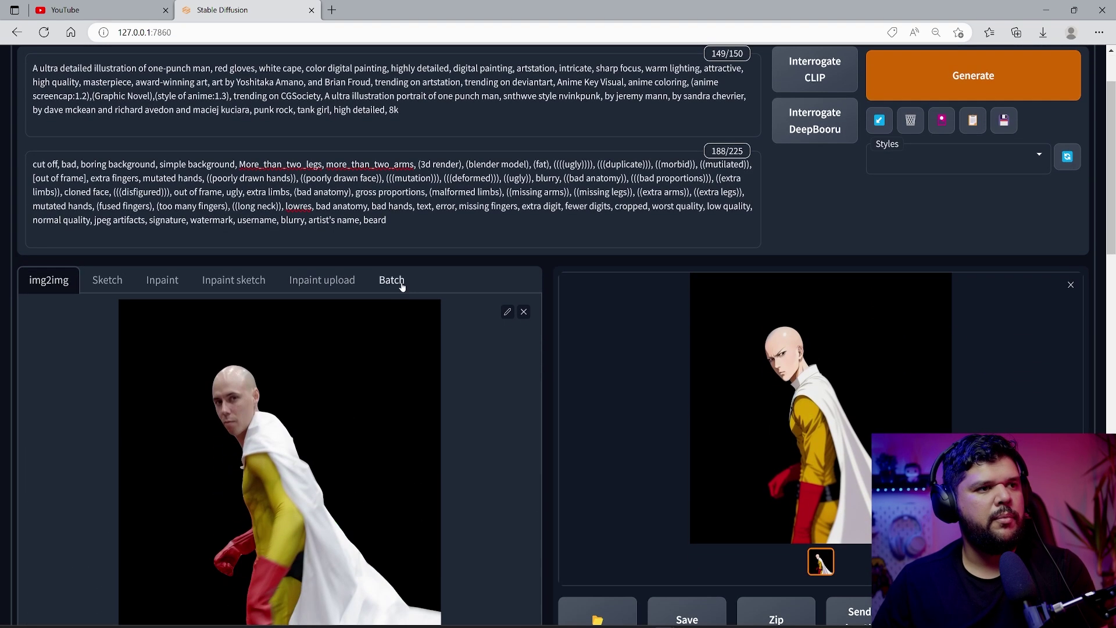
# Switch img2img to Batch and set the input and output directories to the Out no control folder
pyautogui.click(392, 228)
pyautogui.write('I:\\Disco Diffusion Test\\Stable Diffusion Animations\\Control Net Multi\\Assets\\Out no control')
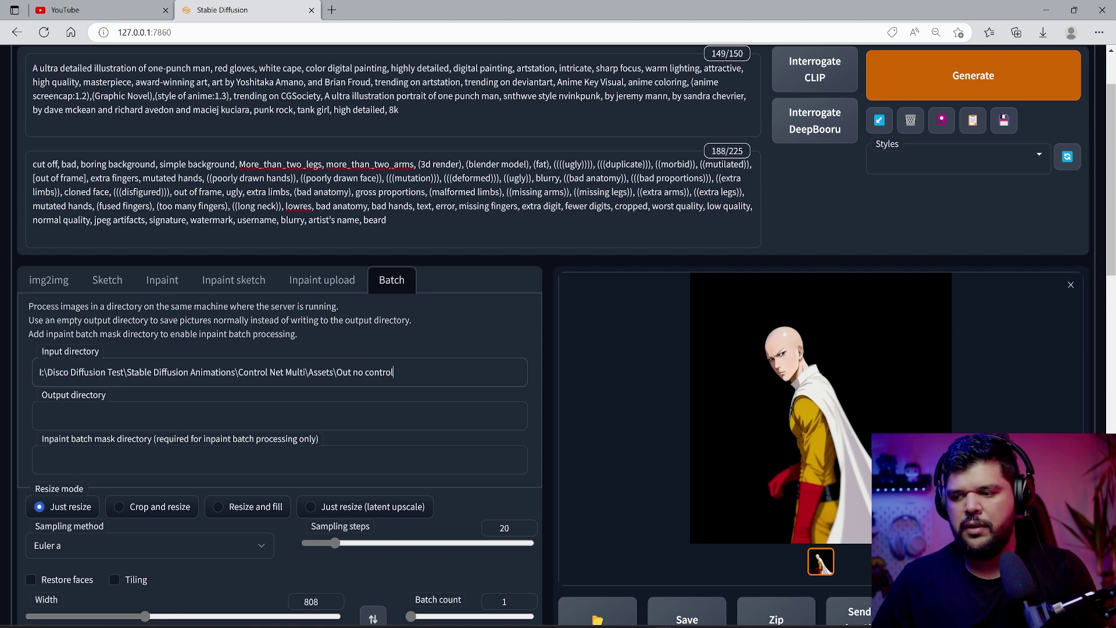
pyautogui.press('Tab')
pyautogui.write('I:\\Disco Diffusion Test\\Stable Diffusion Animations\\Control Net Multi\\Assets\\Out no control')
pyautogui.scroll(2, 1005, 174)
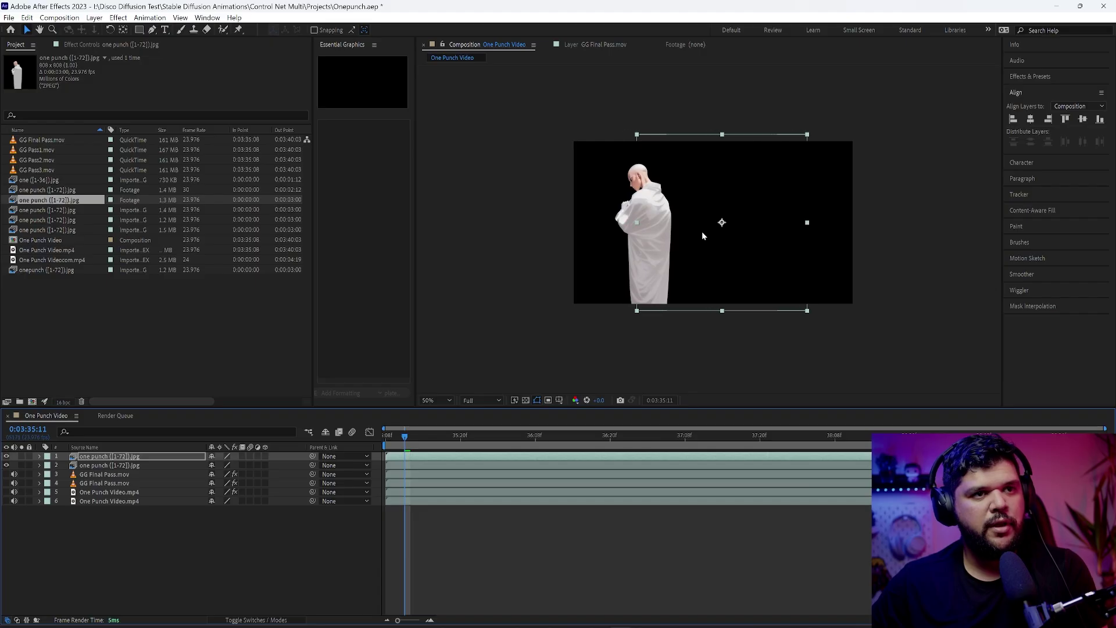
pyautogui.hotkey('shift', 'Right')
pyautogui.hotkey('shift', 'Right')
pyautogui.hotkey('shift', 'Right')
pyautogui.hotkey('shift', 'Right')
pyautogui.hotkey('shift', 'Right')
pyautogui.hotkey('shift', 'Right')
pyautogui.hotkey('shift', 'Right')
pyautogui.hotkey('shift', 'Right')
pyautogui.hotkey('shift', 'Right')
pyautogui.hotkey('shift', 'Right')
pyautogui.hotkey('shift', 'Right')
pyautogui.hotkey('shift', 'Right')
pyautogui.hotkey('shift', 'Right')
pyautogui.hotkey('shift', 'Right')
pyautogui.hotkey('shift', 'Right')
pyautogui.hotkey('shift', 'Right')
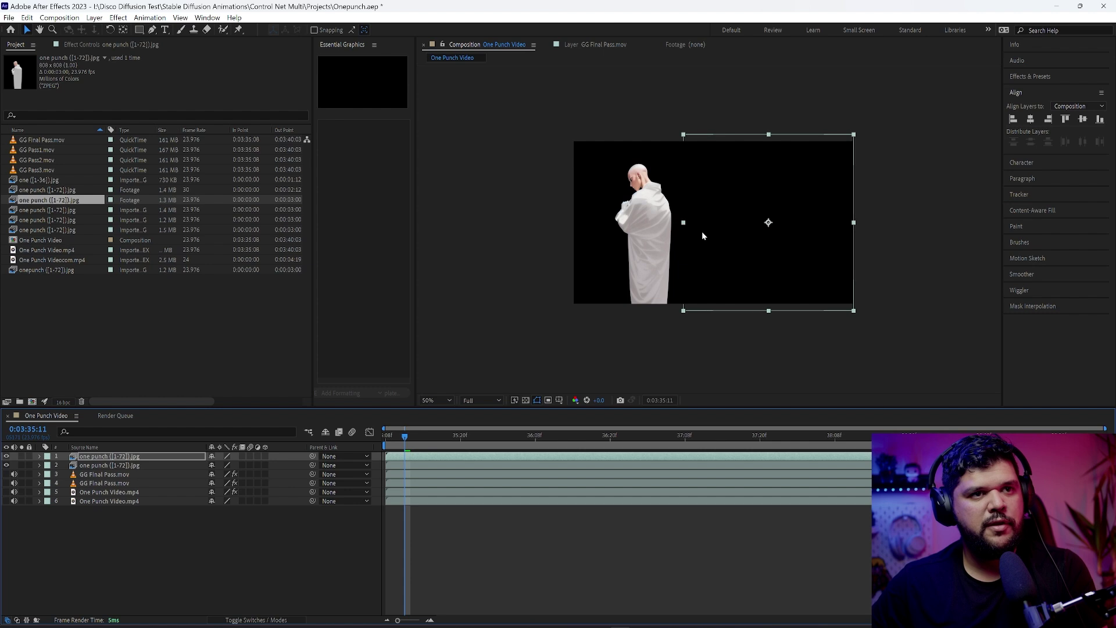
# Shift the top frame sequence right beside the other, show both layers' Scale, and return to the first frame
pyautogui.hotkey('shift', 'Right')
pyautogui.hotkey('shift', 'Right')
pyautogui.hotkey('shift', 'Right')
pyautogui.hotkey('shift', 'Right')
pyautogui.hotkey('shift', 'Right')
pyautogui.hotkey('shift', 'Right')
pyautogui.hotkey('shift', 'Right')
pyautogui.hotkey('shift', 'Right')
pyautogui.keyDown('shift'); pyautogui.click(632, 251); pyautogui.keyUp('shift')
pyautogui.press('s')
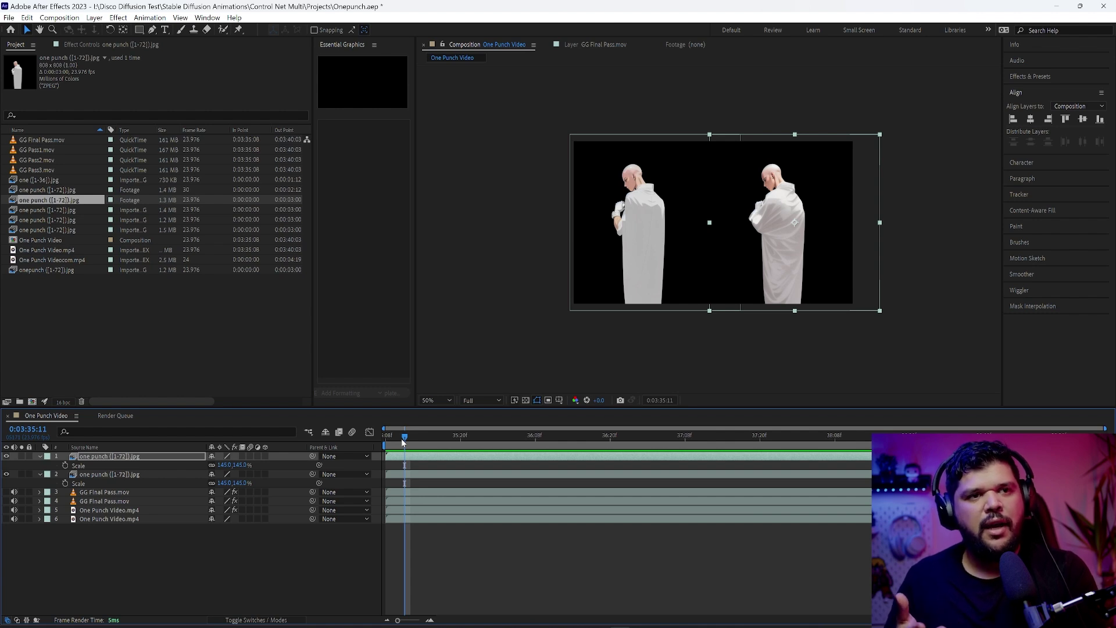
pyautogui.moveTo(403, 442); pyautogui.dragTo(386, 445)
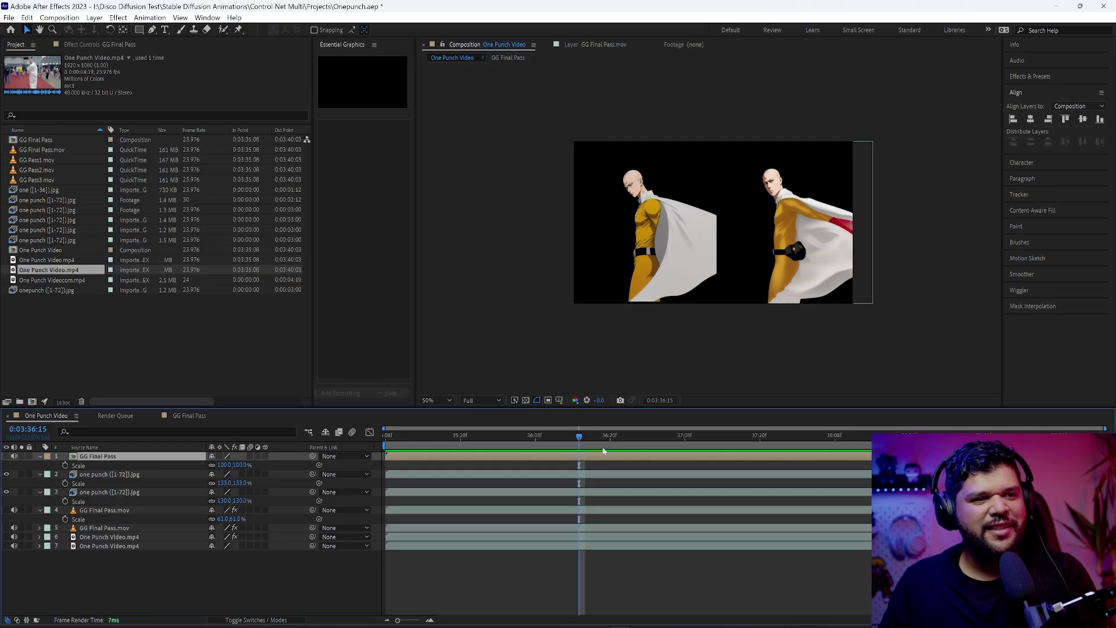
pyautogui.press('space')
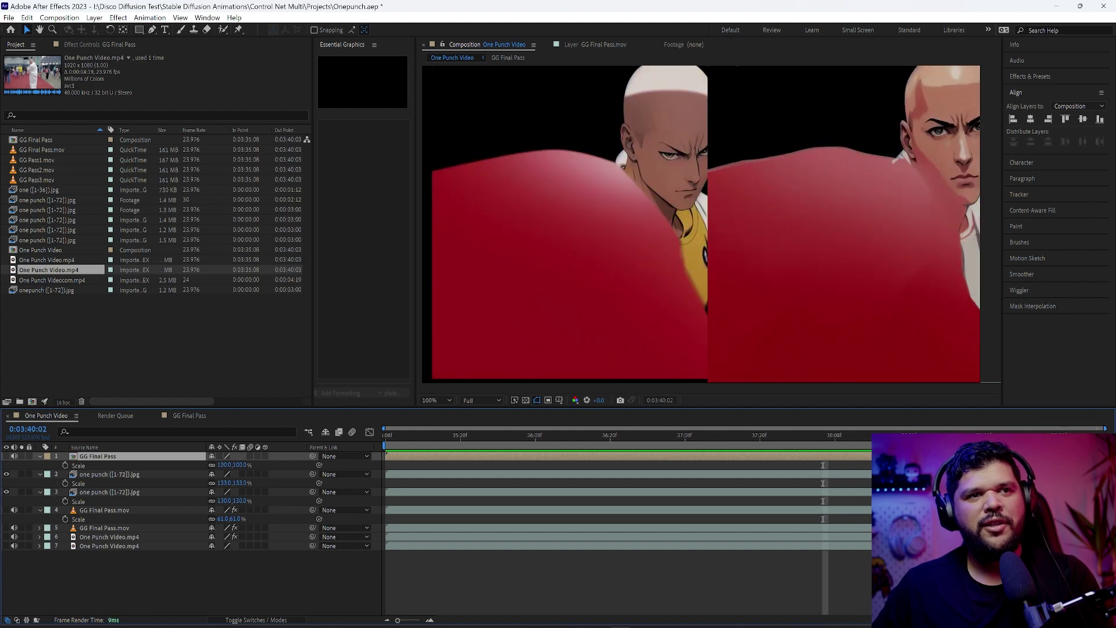
pyautogui.scroll(-2, 890, 256)
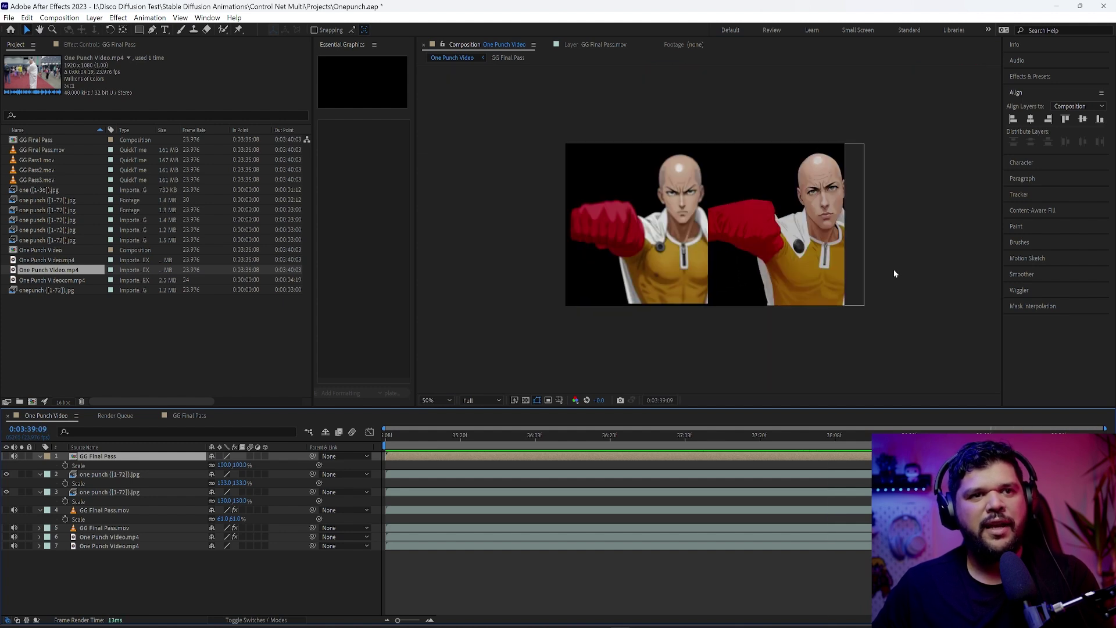
pyautogui.press('pageup')
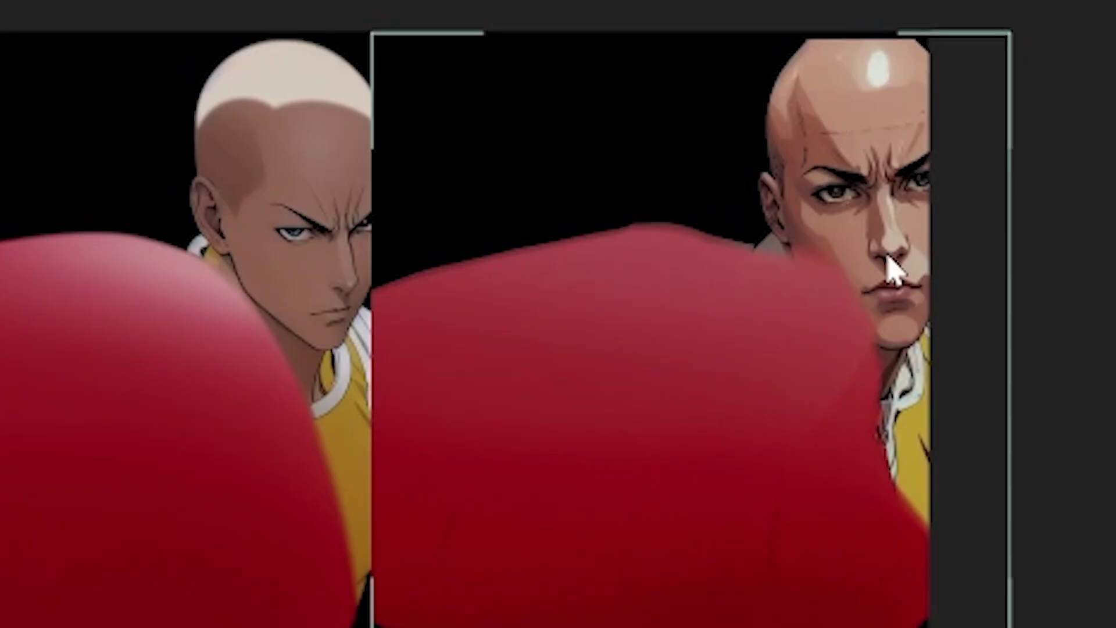
pyautogui.press('pagedown')
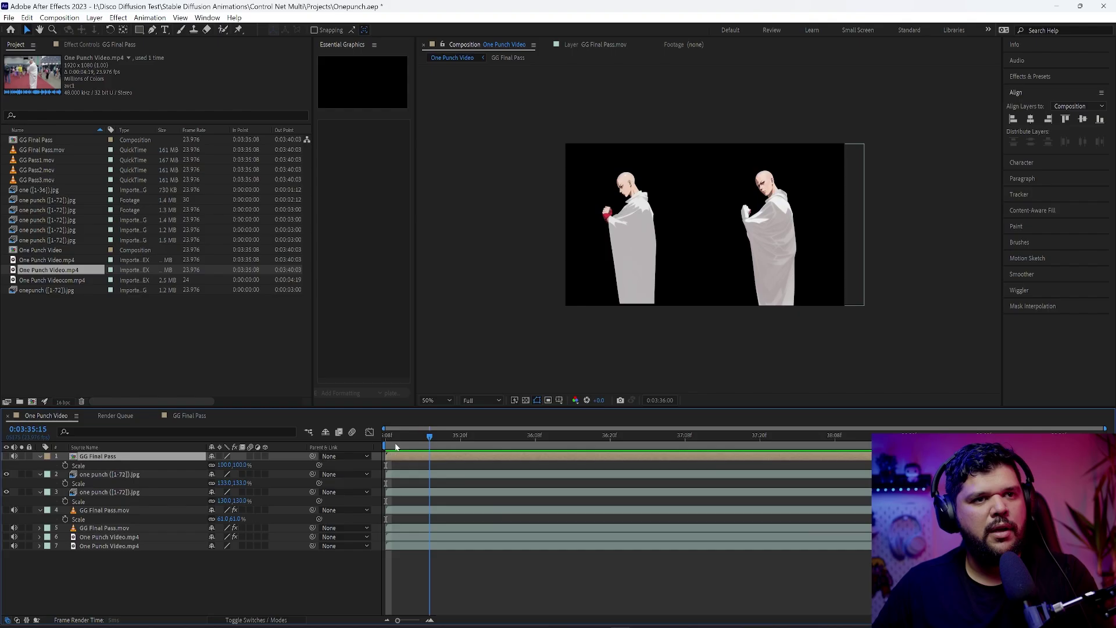
pyautogui.moveTo(395, 448); pyautogui.dragTo(555, 455)
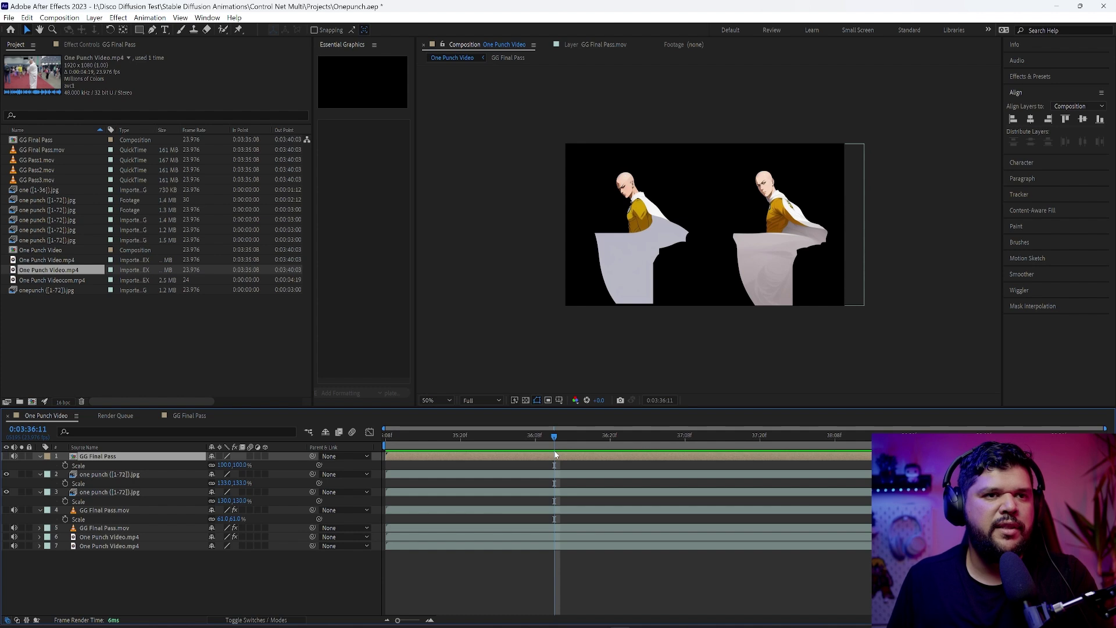
pyautogui.moveTo(567, 445); pyautogui.dragTo(1015, 445)
pyautogui.press('Home')
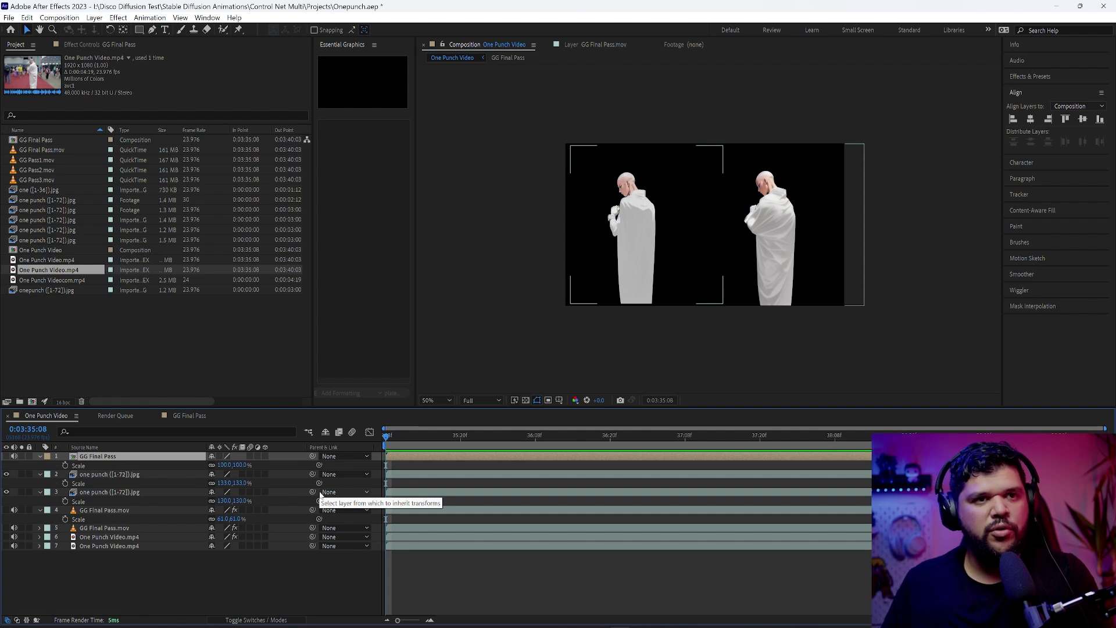
pyautogui.press('space')
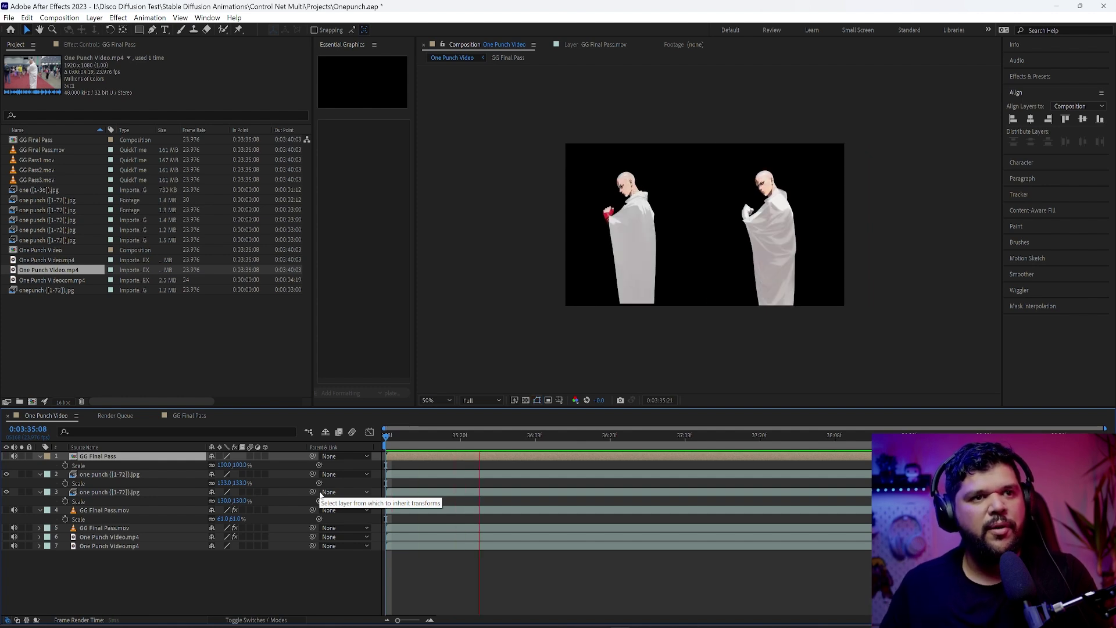